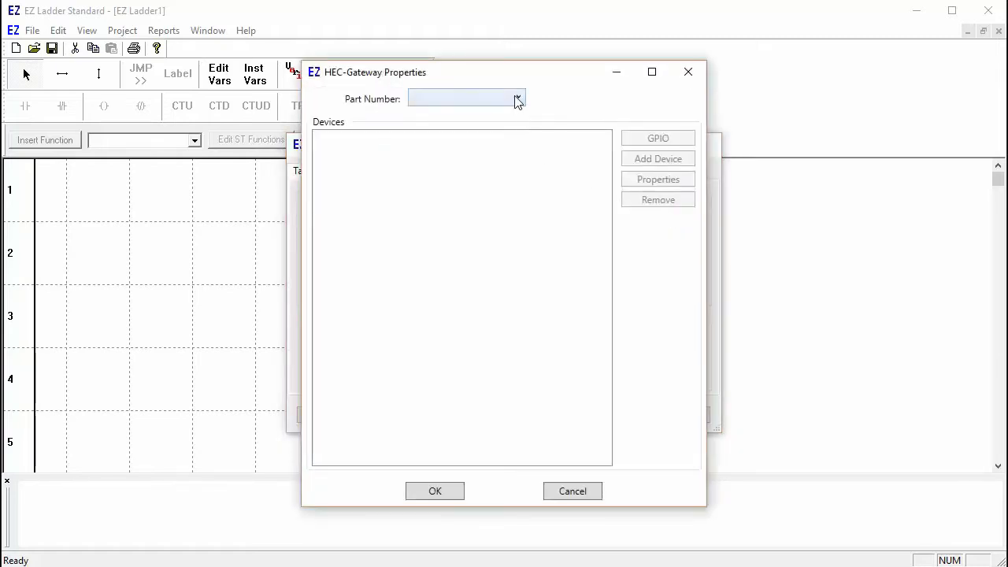
# Step: Set the gateway part number to HEC-GW-C-W and add an Ethernet device
pyautogui.click(515, 100)
pyautogui.click(507, 120)
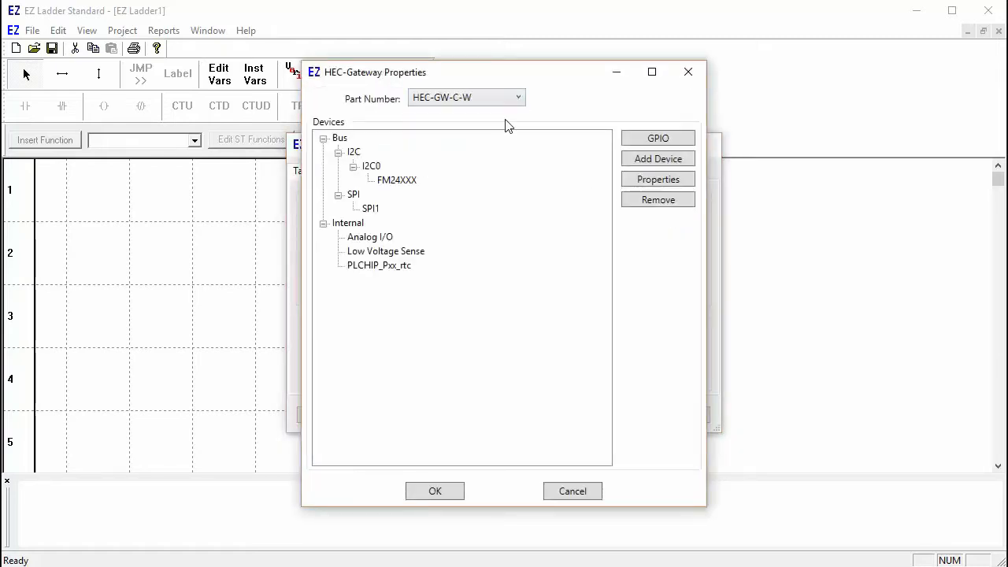
pyautogui.click(638, 160)
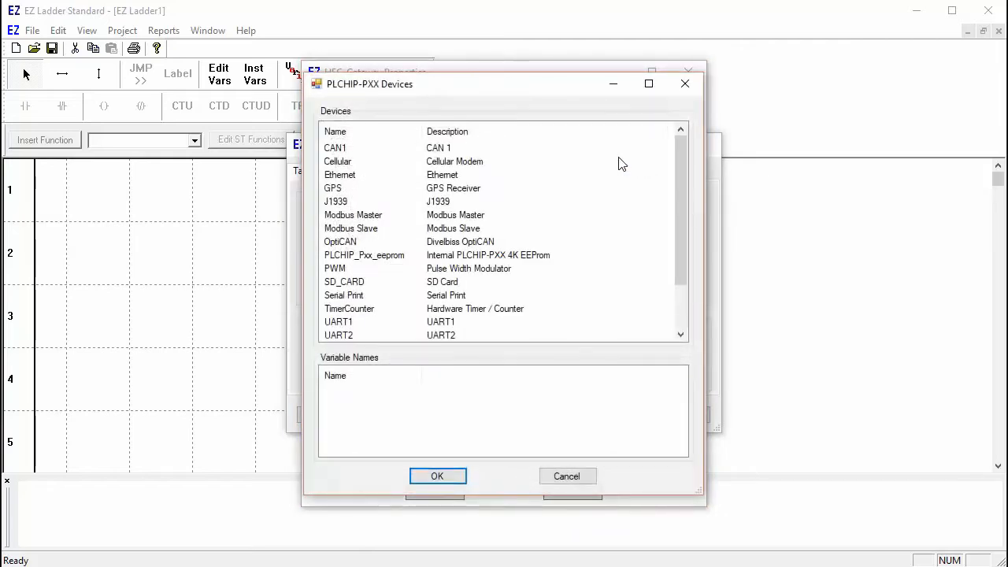
pyautogui.click(340, 175)
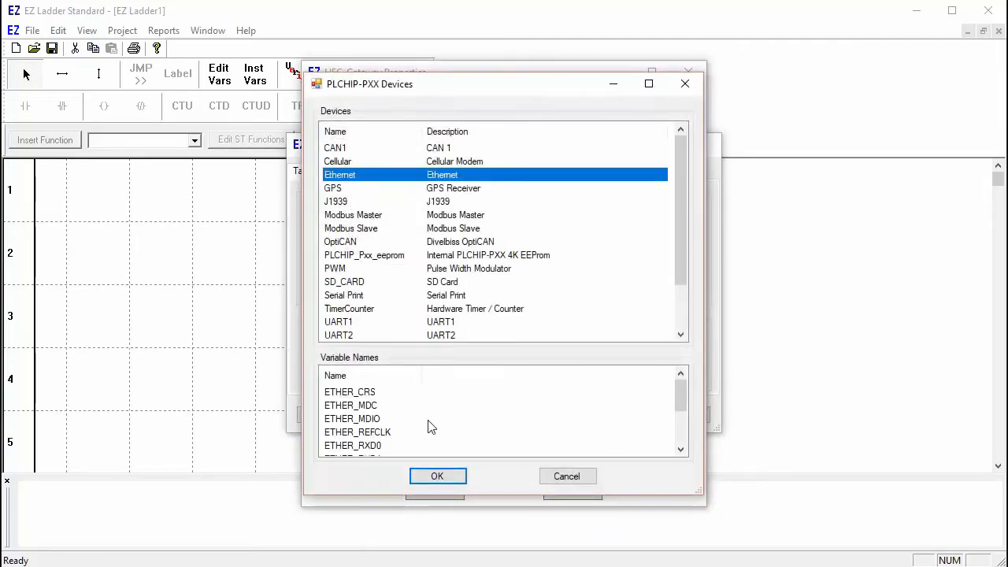
pyautogui.click(439, 477)
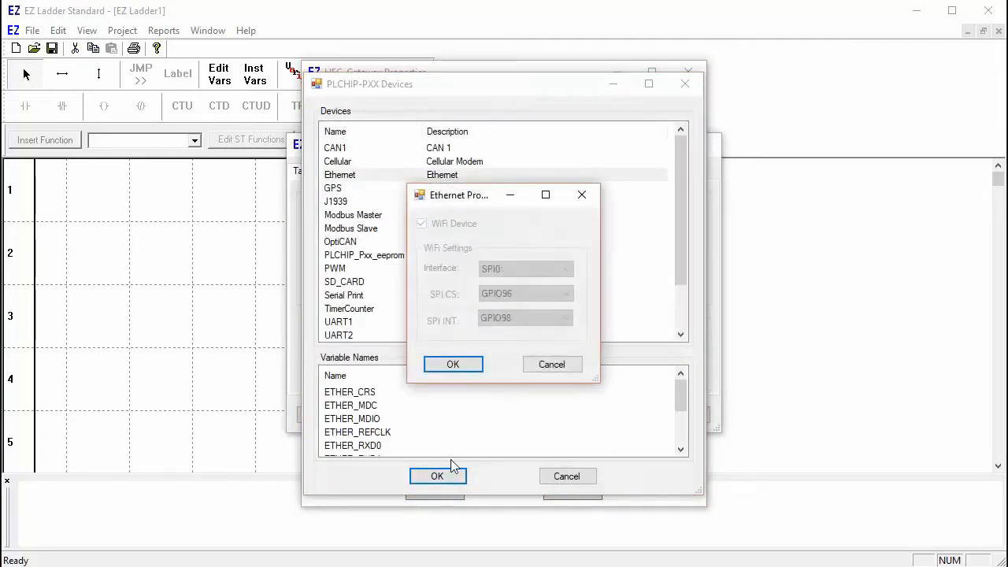
pyautogui.click(471, 366)
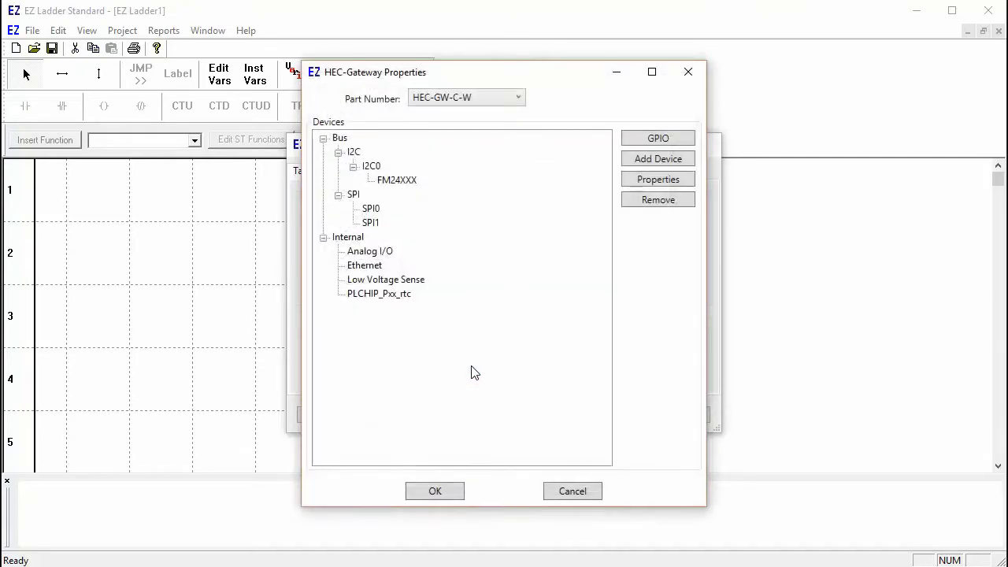
# Step: Add a Modbus Master device using the Ethernet interface with a 1000 ms timeout
pyautogui.click(643, 160)
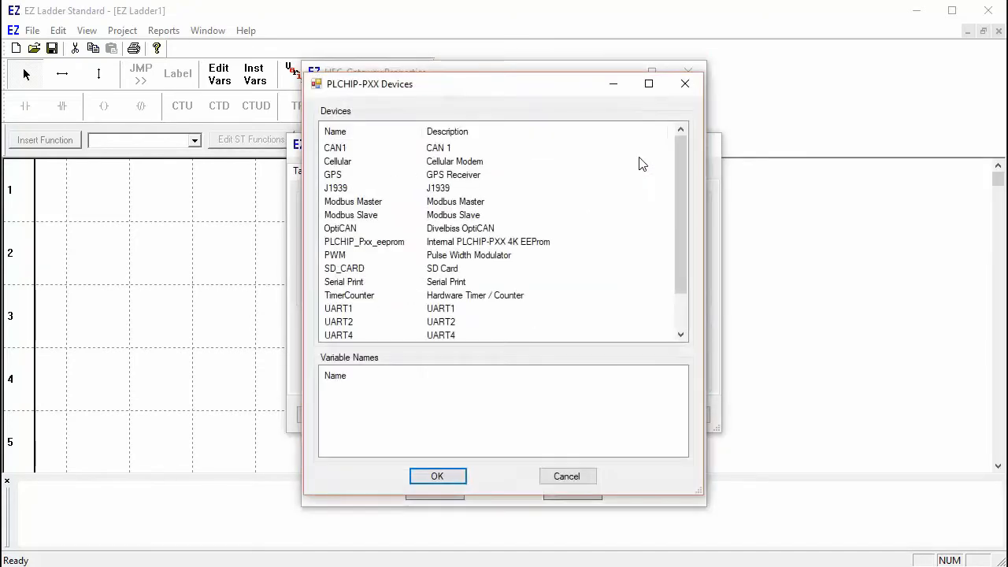
pyautogui.click(361, 202)
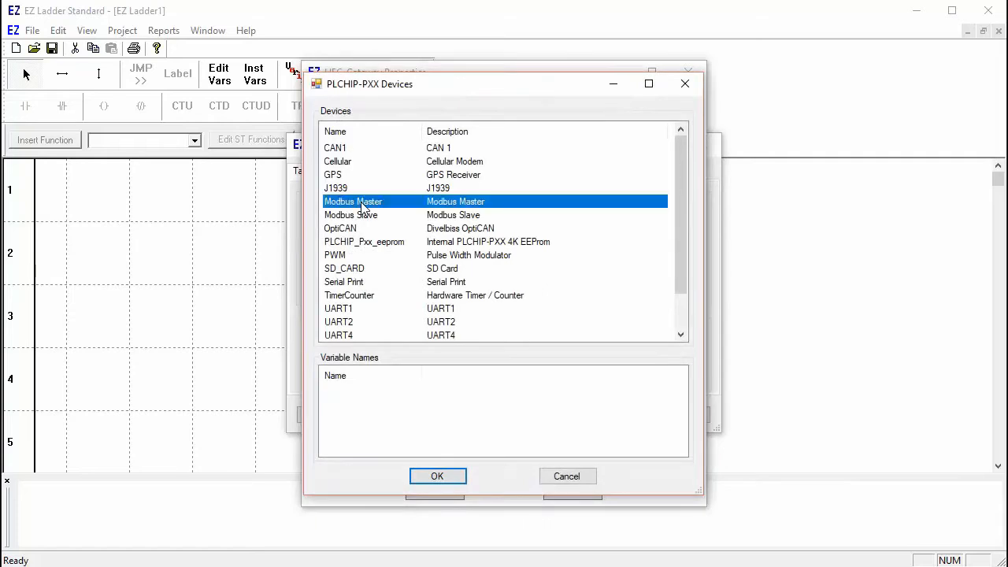
pyautogui.click(433, 476)
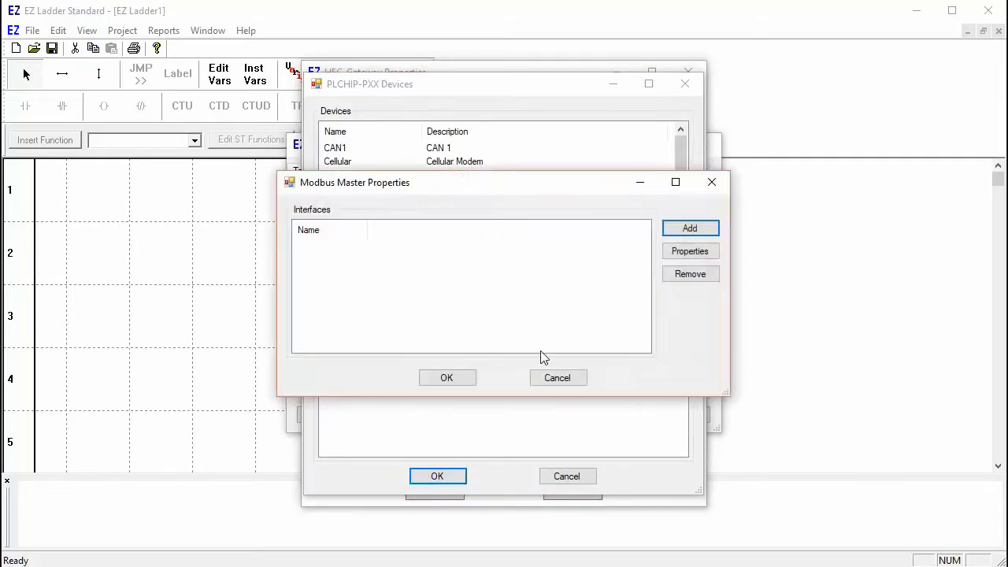
pyautogui.click(688, 227)
pyautogui.click(554, 241)
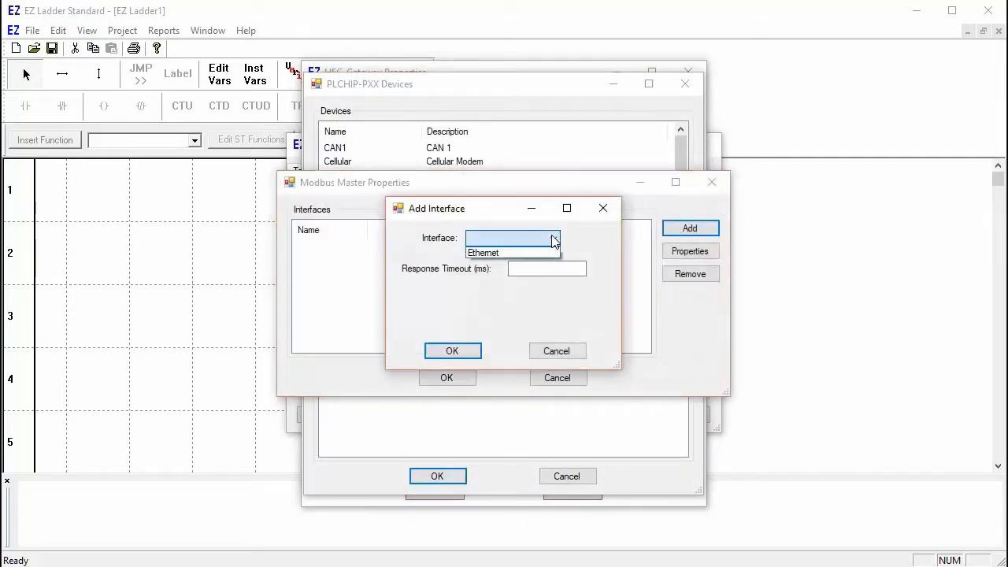
pyautogui.click(549, 253)
pyautogui.click(557, 268)
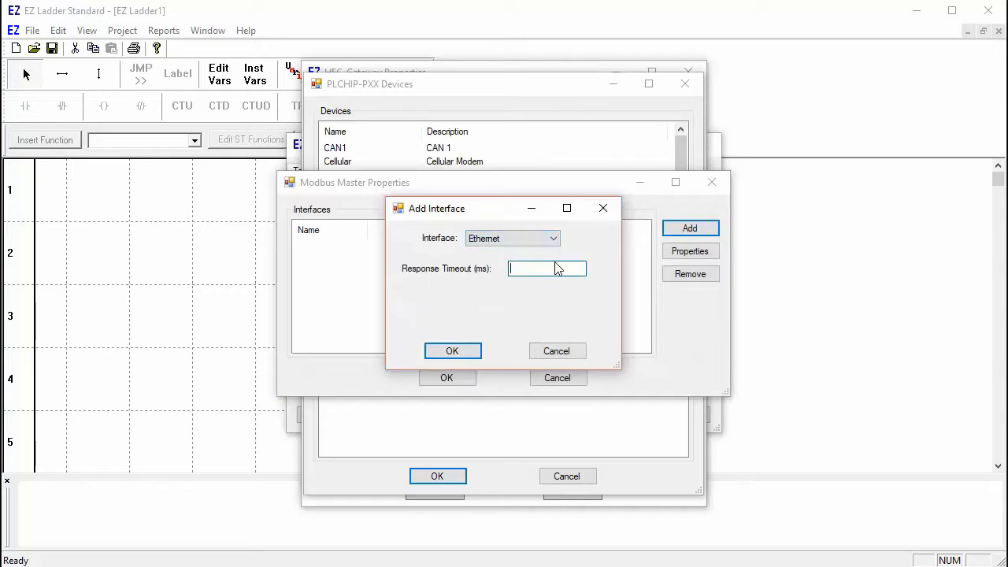
pyautogui.click(449, 351)
pyautogui.click(449, 377)
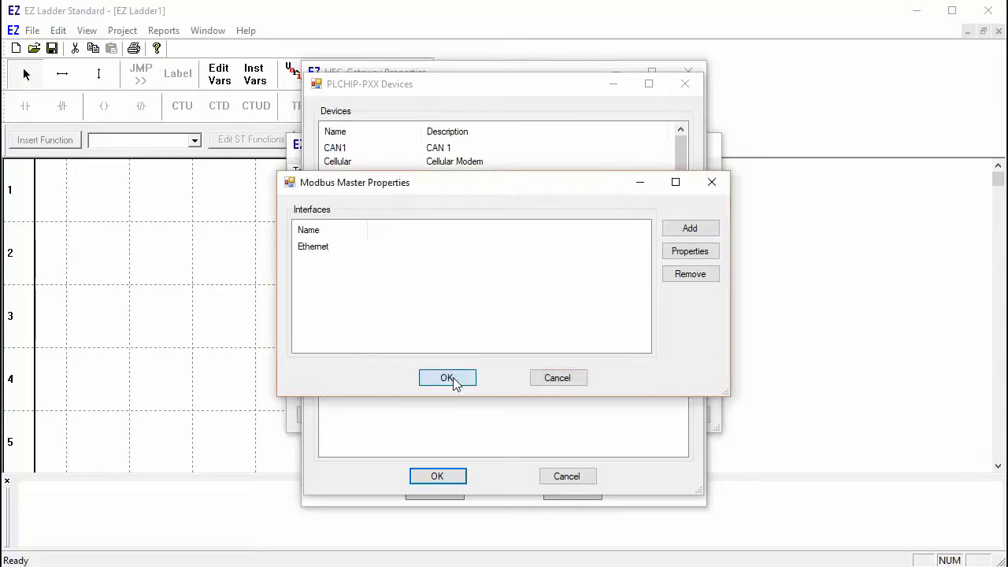
pyautogui.click(435, 491)
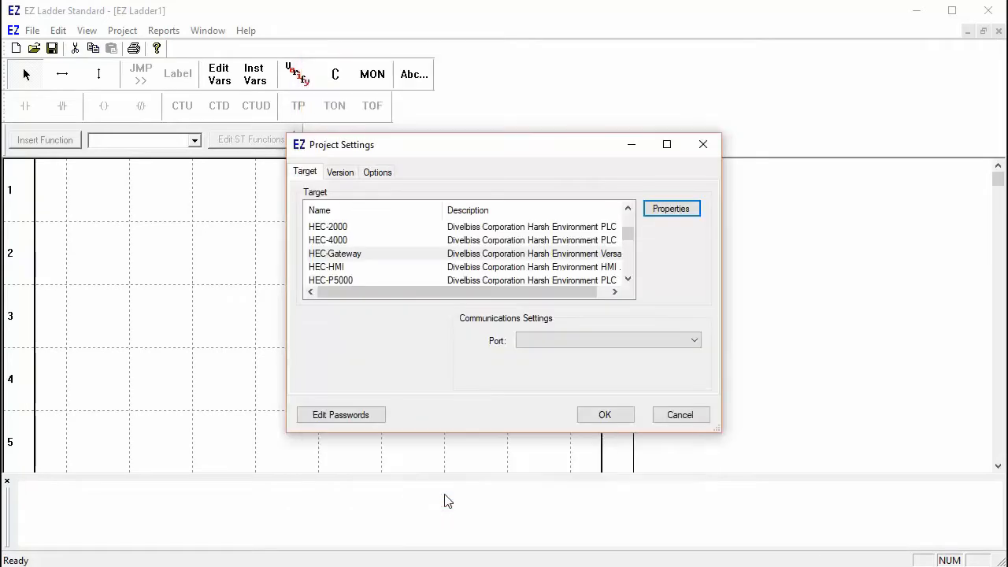
# Step: Select COM4 as the communication port and apply the project settings
pyautogui.click(536, 341)
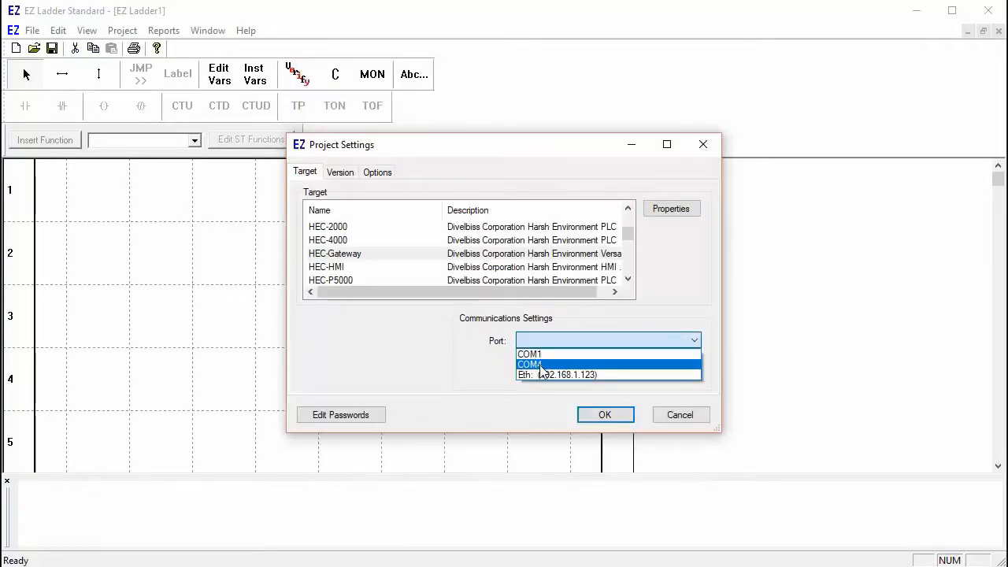
pyautogui.click(540, 365)
pyautogui.click(600, 414)
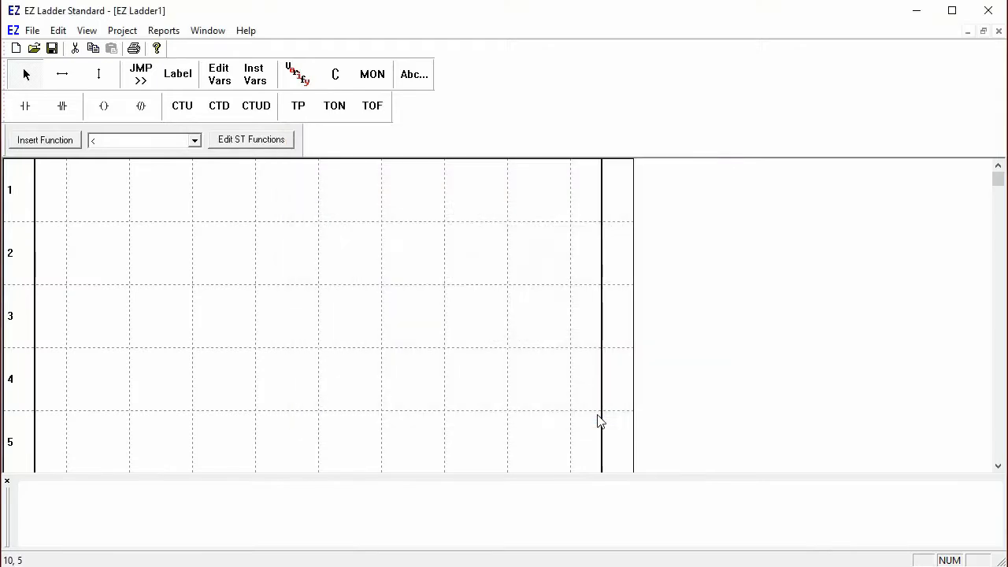
# Step: Compile the program, saving the project as Modbusmaster.dld
pyautogui.click(336, 76)
pyautogui.click(436, 332)
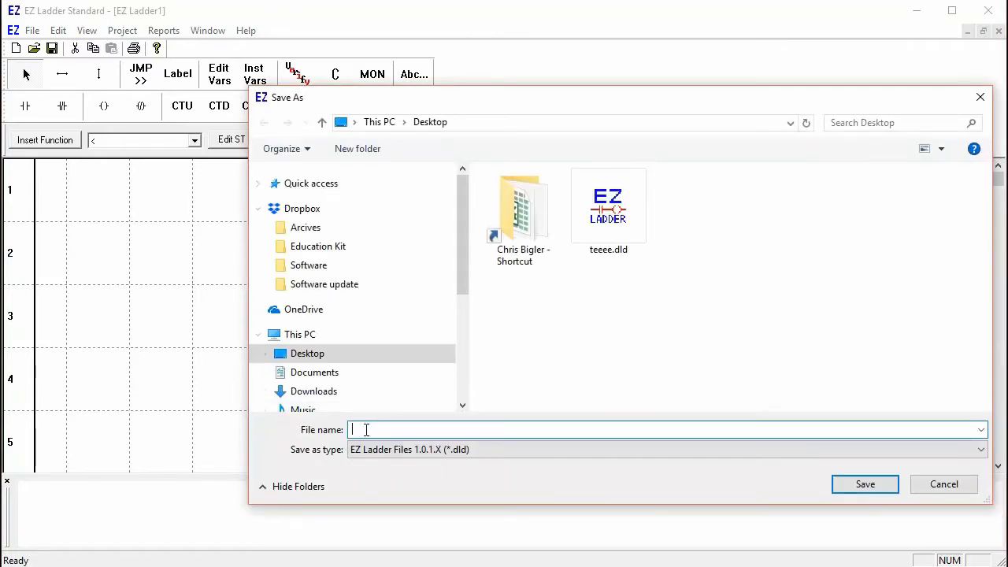
pyautogui.write('Modbusmaster')
pyautogui.click(862, 484)
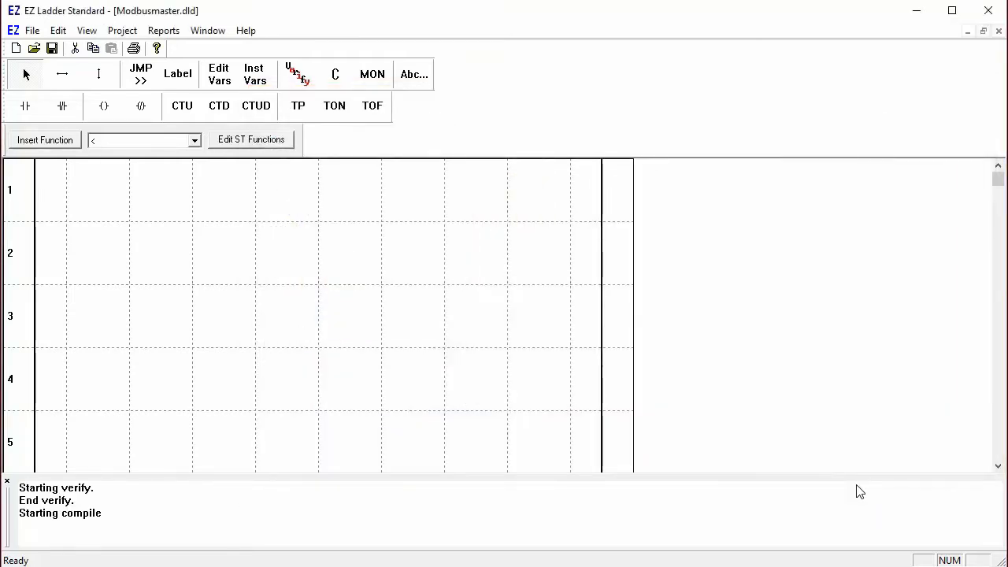
# Step: Switch to monitor mode and connect to the target PLC
pyautogui.click(375, 77)
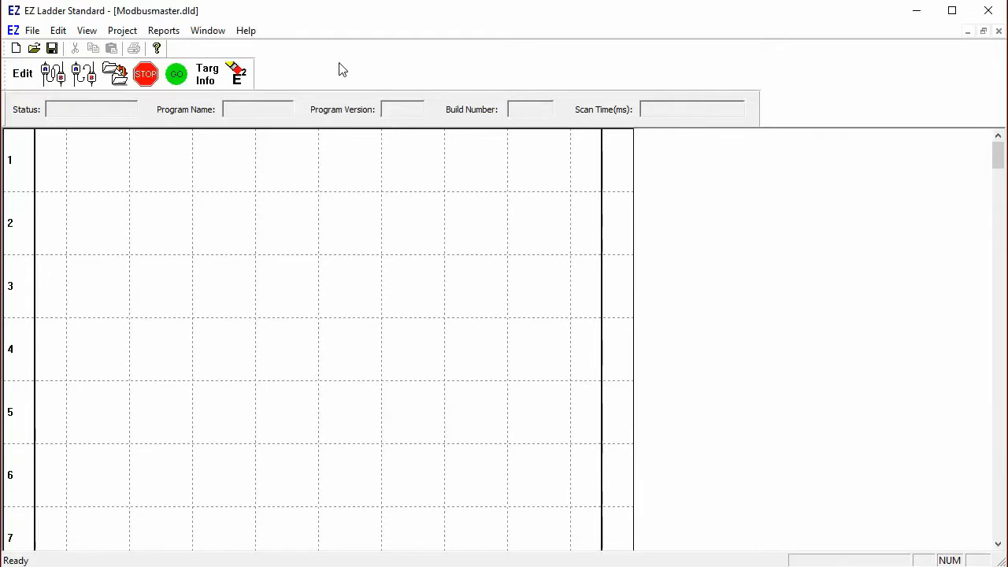
pyautogui.click(57, 76)
pyautogui.click(122, 31)
# Step: In WiFi Setup, use Host mode with SSID PLC, a passcode and WPA2 security
pyautogui.click(139, 120)
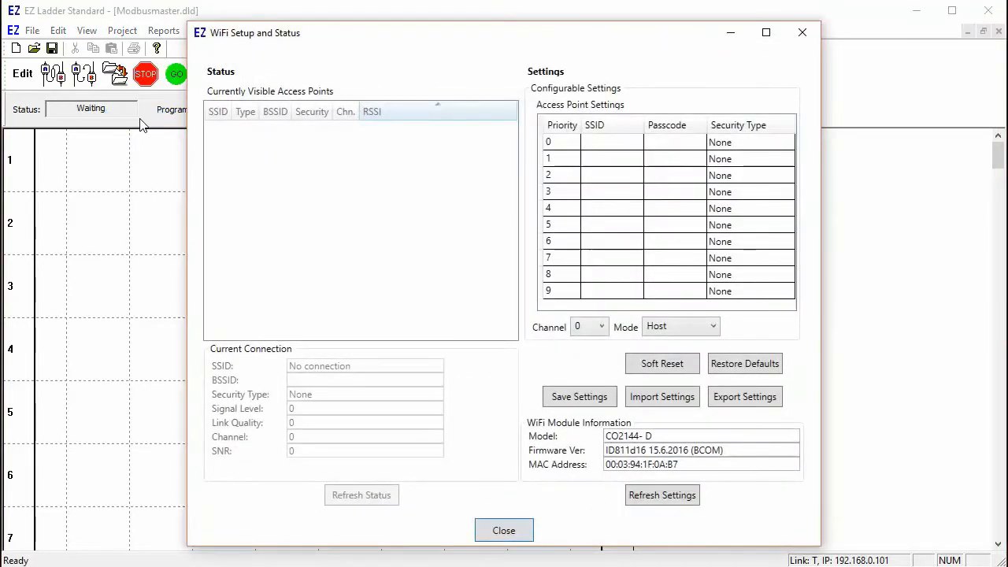
pyautogui.click(712, 327)
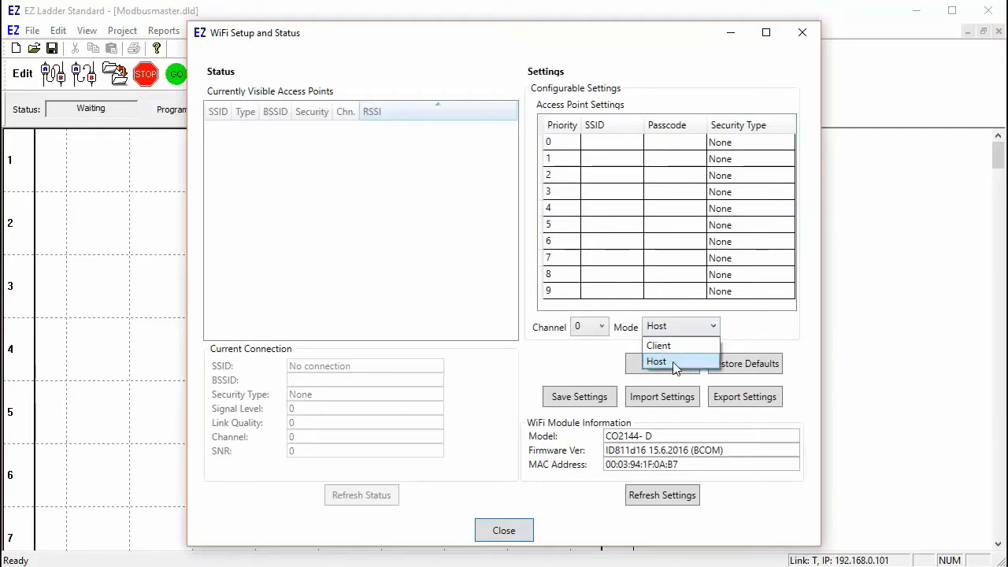
pyautogui.click(675, 362)
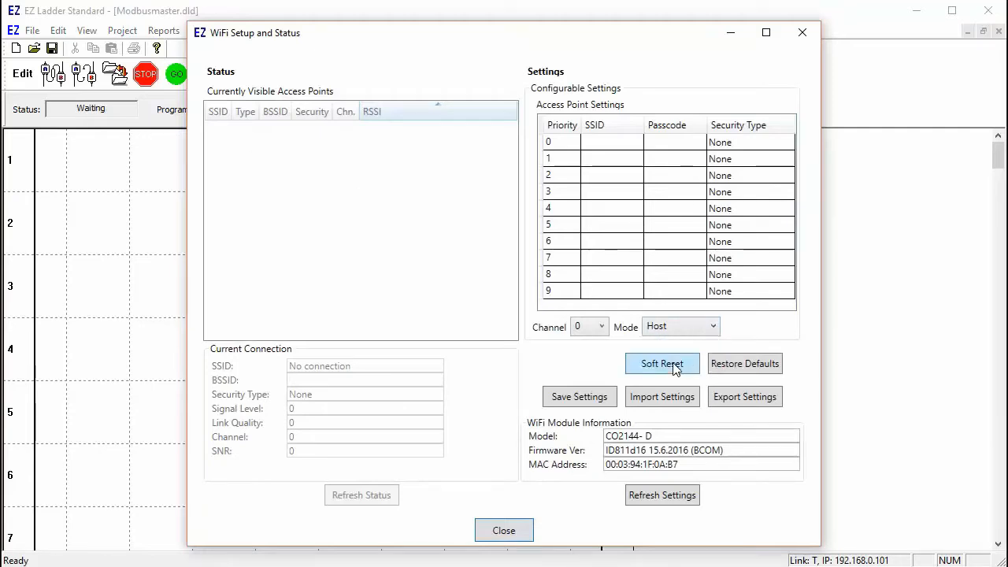
pyautogui.click(606, 142)
pyautogui.click(606, 141)
pyautogui.write('PLC')
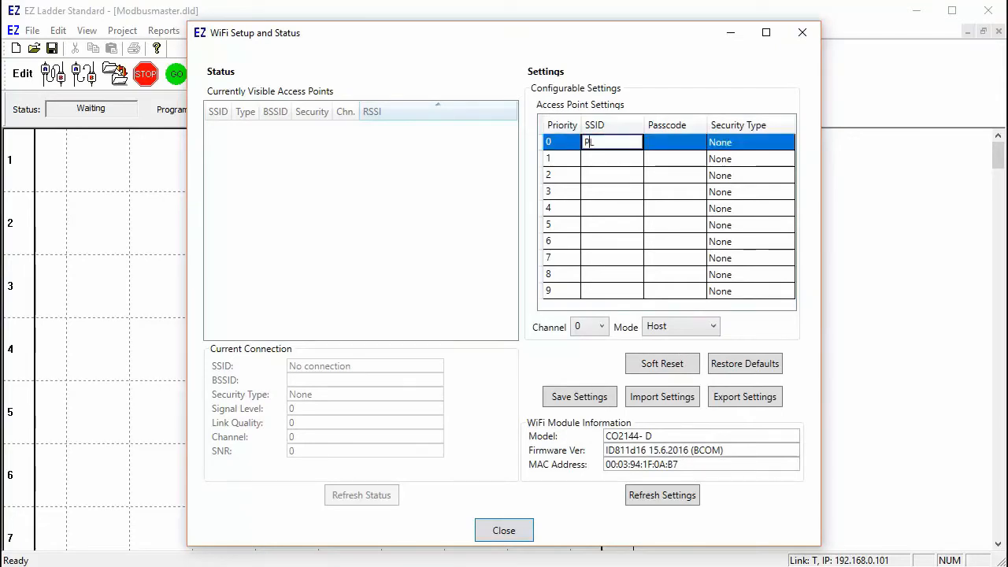
pyautogui.click(679, 142)
pyautogui.write('abcd1234')
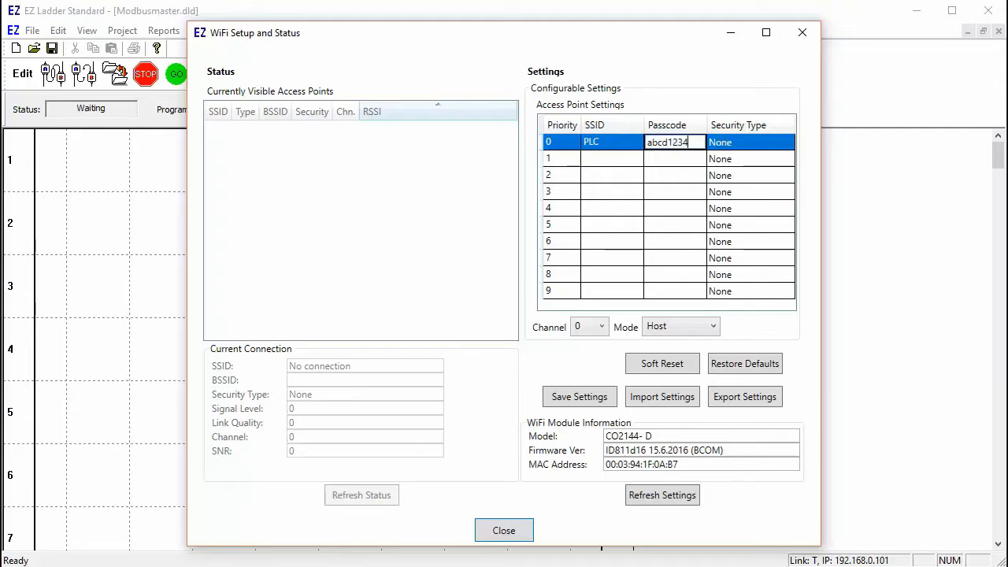
pyautogui.click(792, 144)
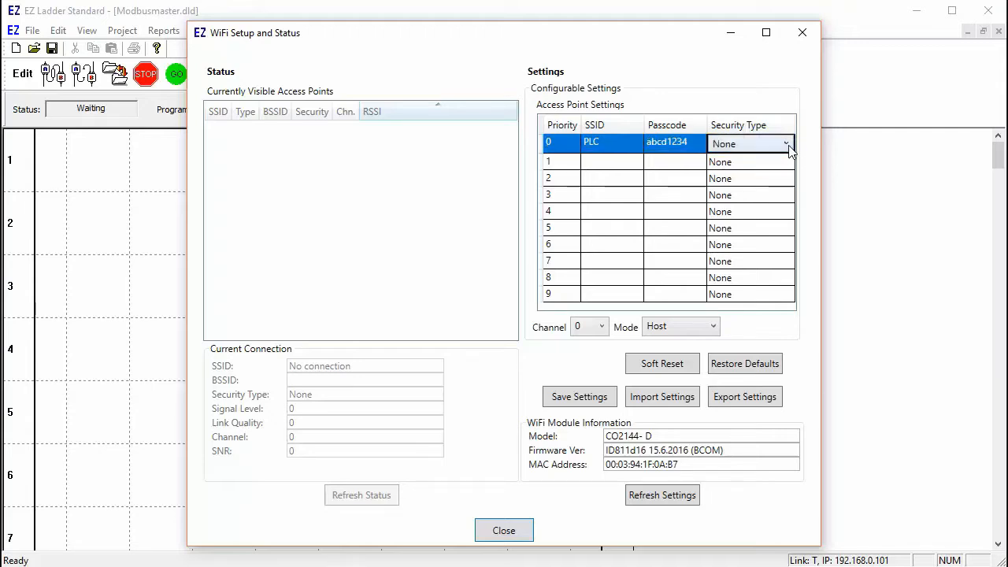
pyautogui.click(786, 144)
pyautogui.click(778, 193)
# Step: Save the WiFi settings, soft-reset the module and refresh its settings
pyautogui.click(590, 402)
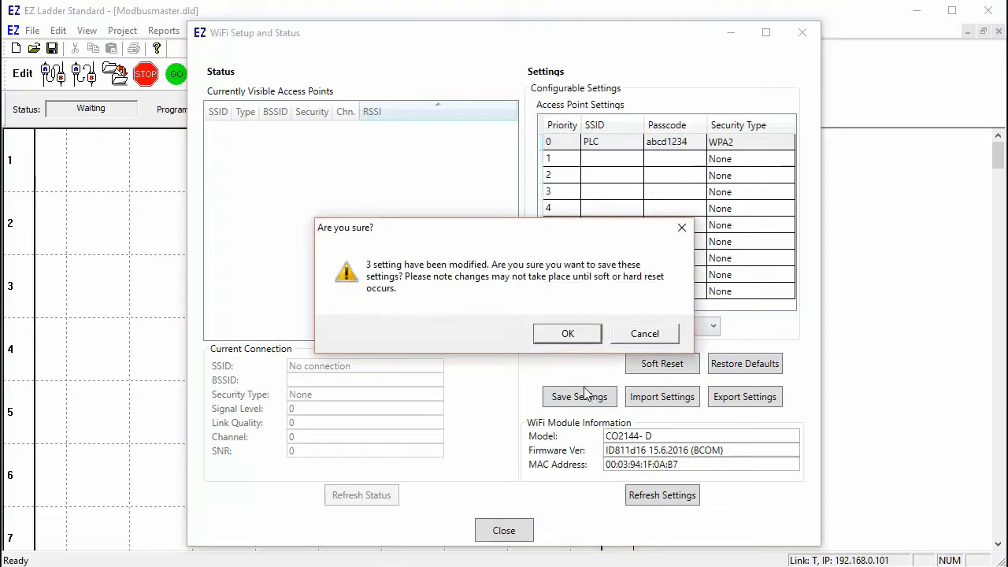
pyautogui.click(566, 334)
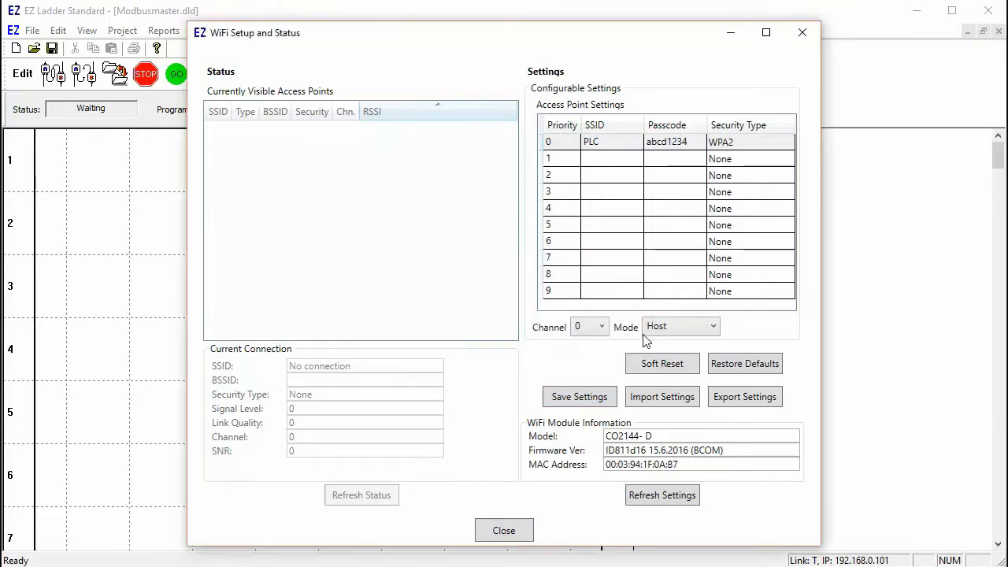
pyautogui.click(670, 363)
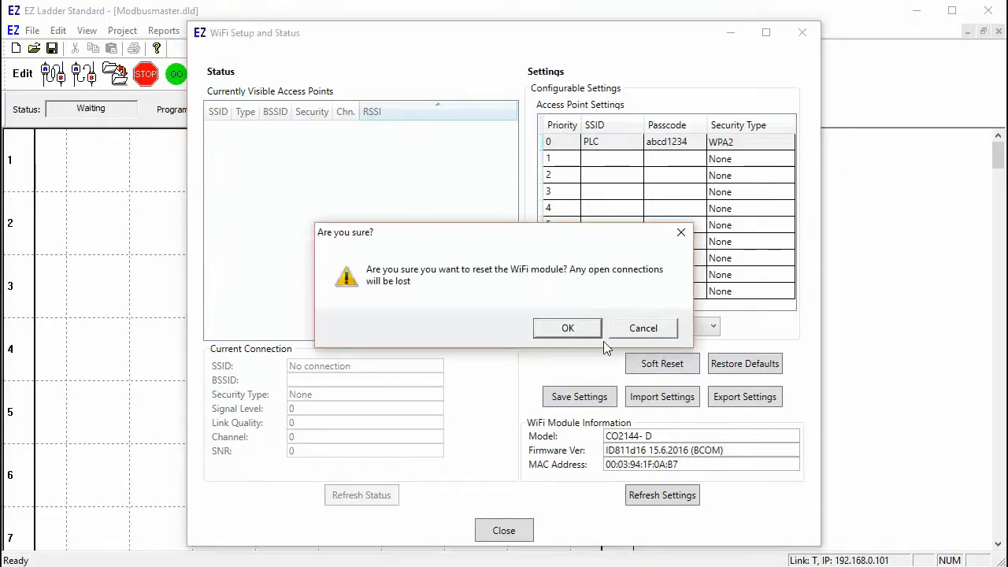
pyautogui.click(575, 326)
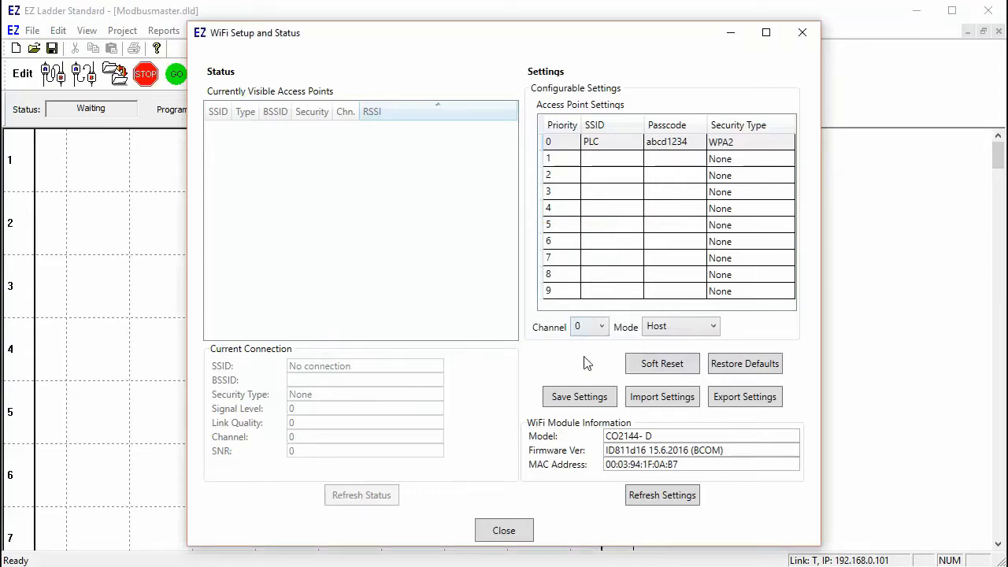
pyautogui.click(667, 496)
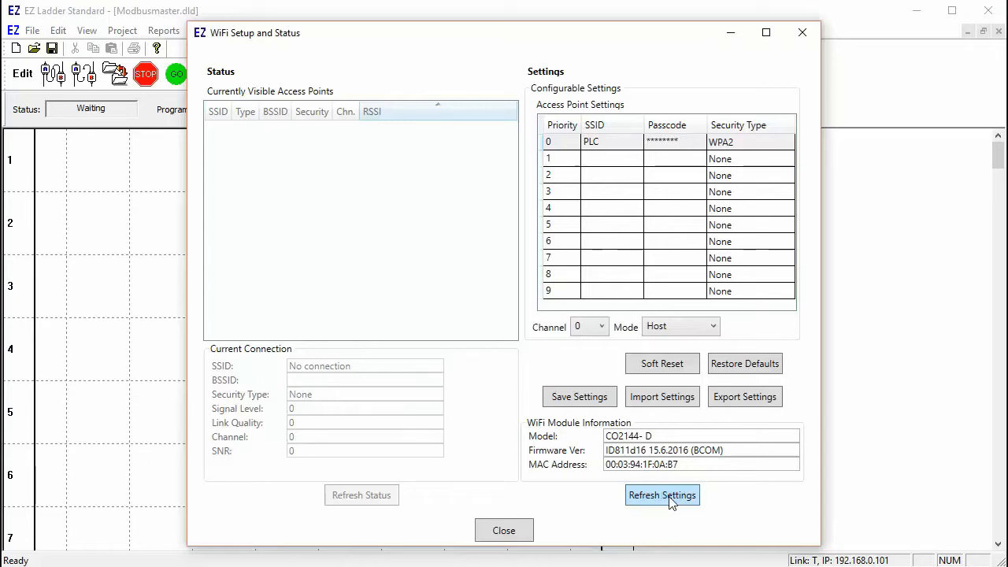
pyautogui.click(518, 533)
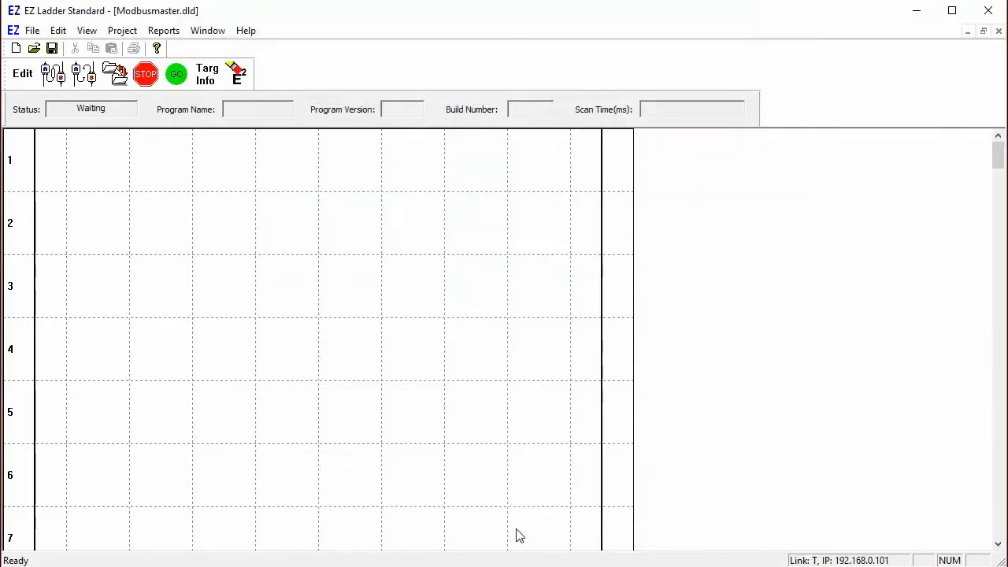
# Step: Insert a MODBUS_MASTER function block on rung 3
pyautogui.click(22, 73)
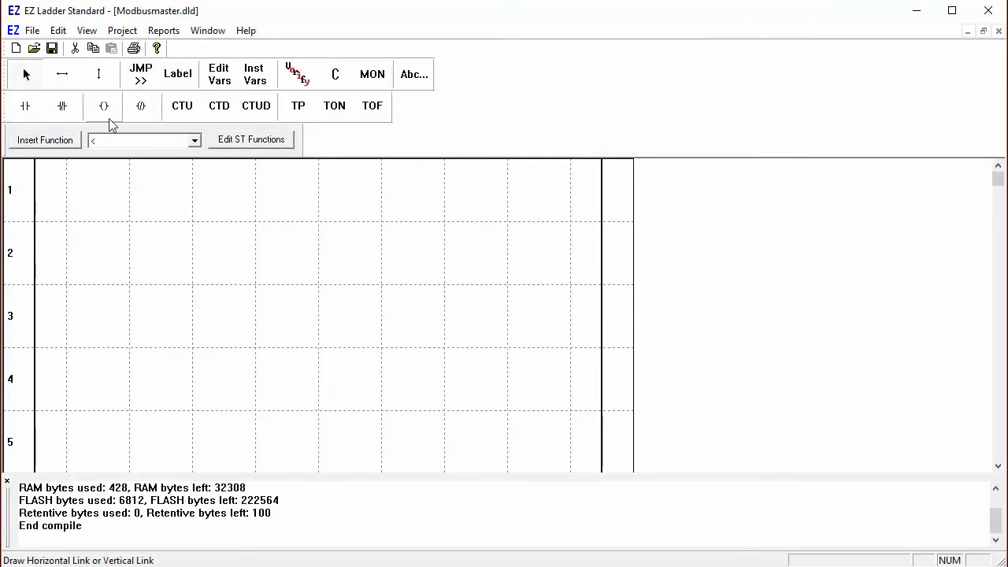
pyautogui.click(194, 140)
pyautogui.moveTo(197, 180); pyautogui.dragTo(194, 243)
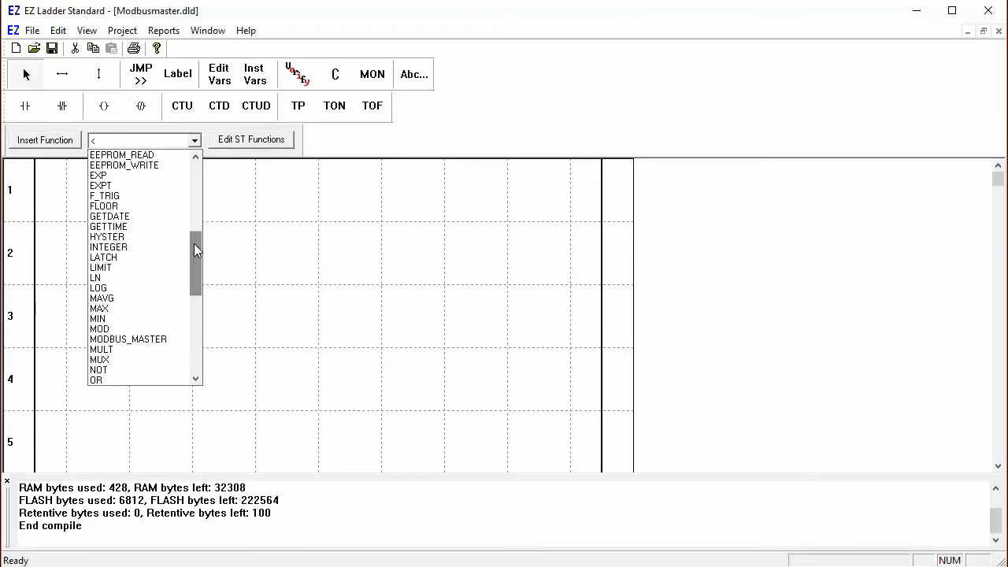
pyautogui.click(158, 337)
pyautogui.click(291, 321)
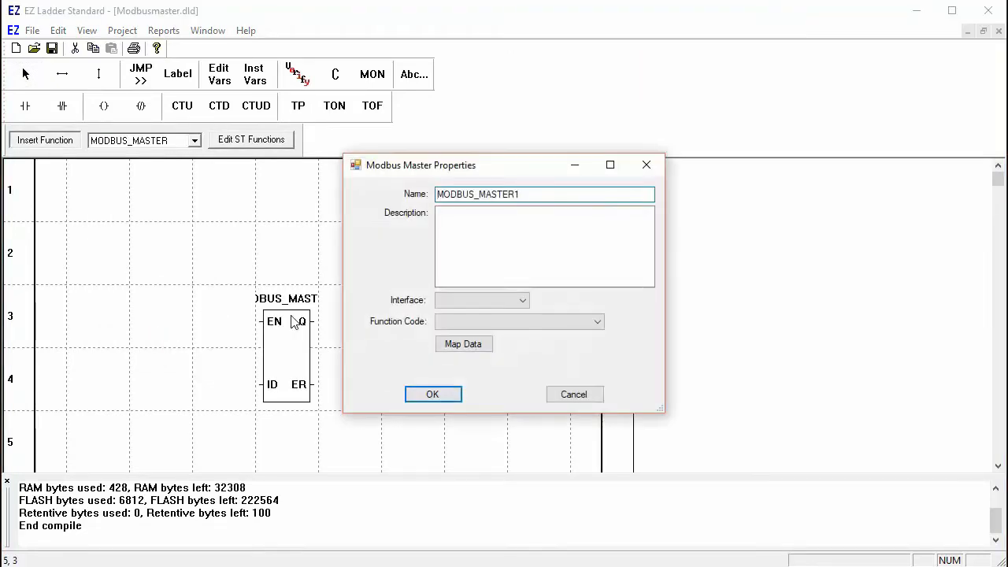
# Step: Set the block to Ethernet and Read Holding Registers (3), then edit the read starting address
pyautogui.click(471, 301)
pyautogui.click(474, 314)
pyautogui.click(489, 324)
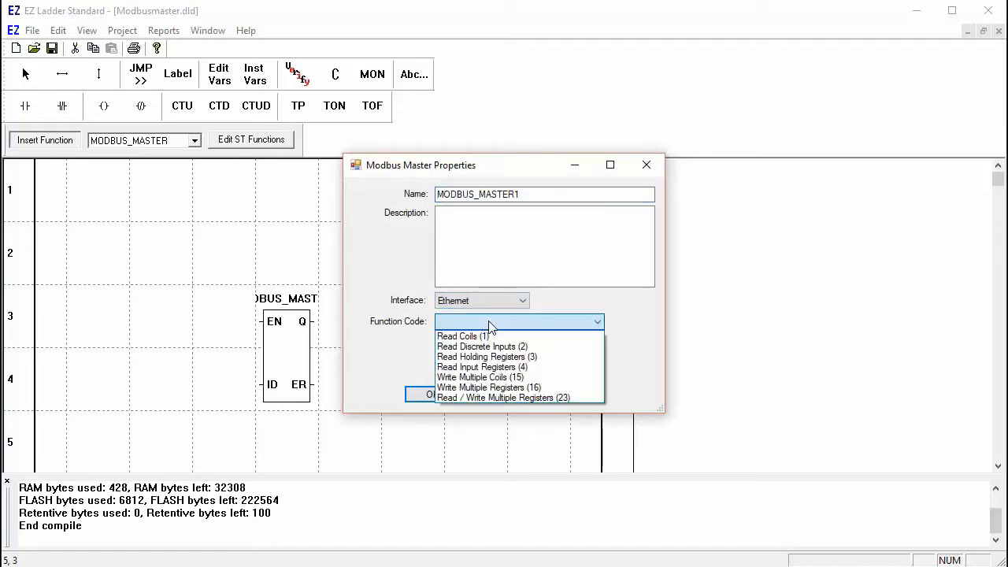
pyautogui.click(507, 358)
pyautogui.click(466, 350)
pyautogui.click(603, 183)
# Step: Enter read starting address 1 and create a new integer variable Pressure for the register
pyautogui.write('1')
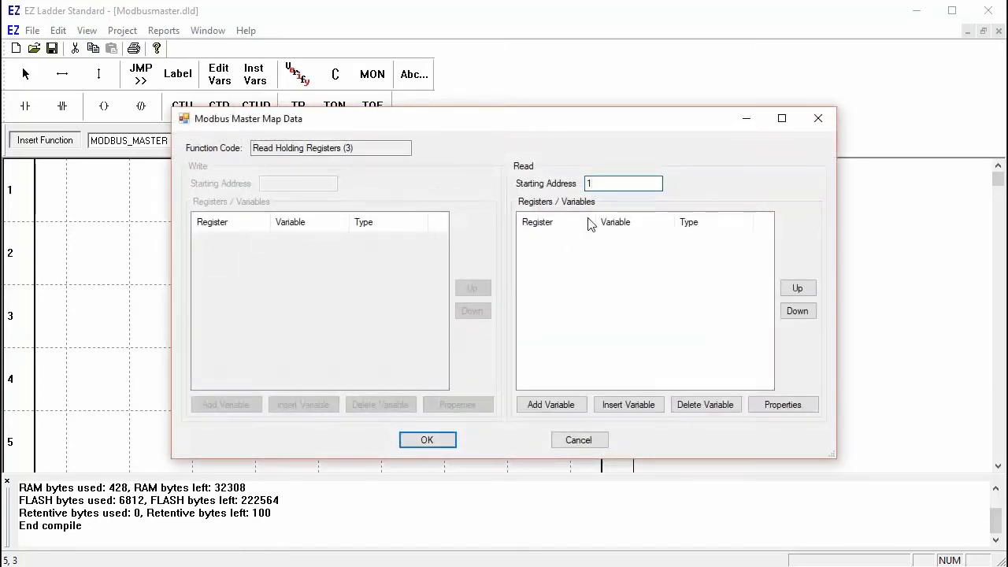
pyautogui.click(542, 404)
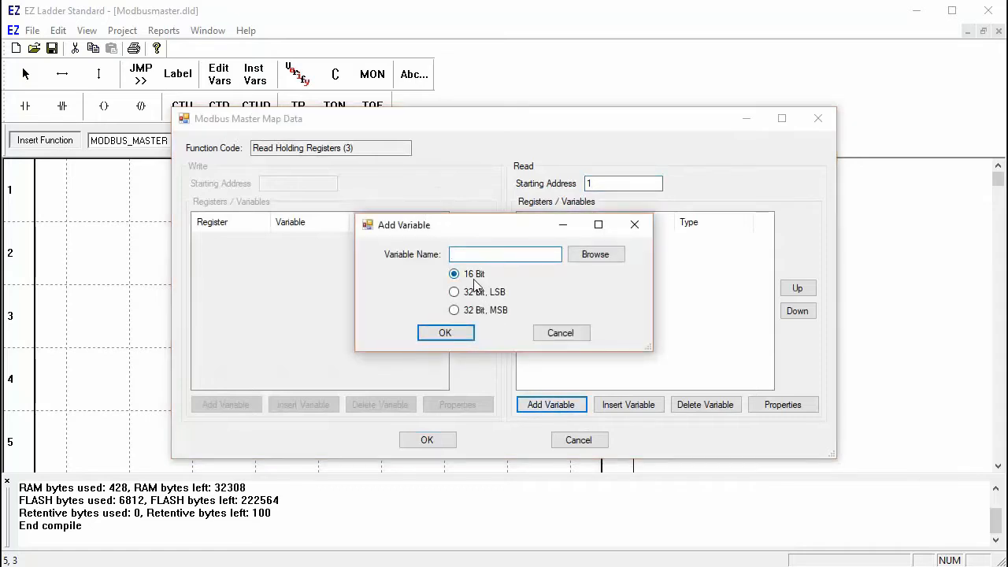
pyautogui.click(592, 257)
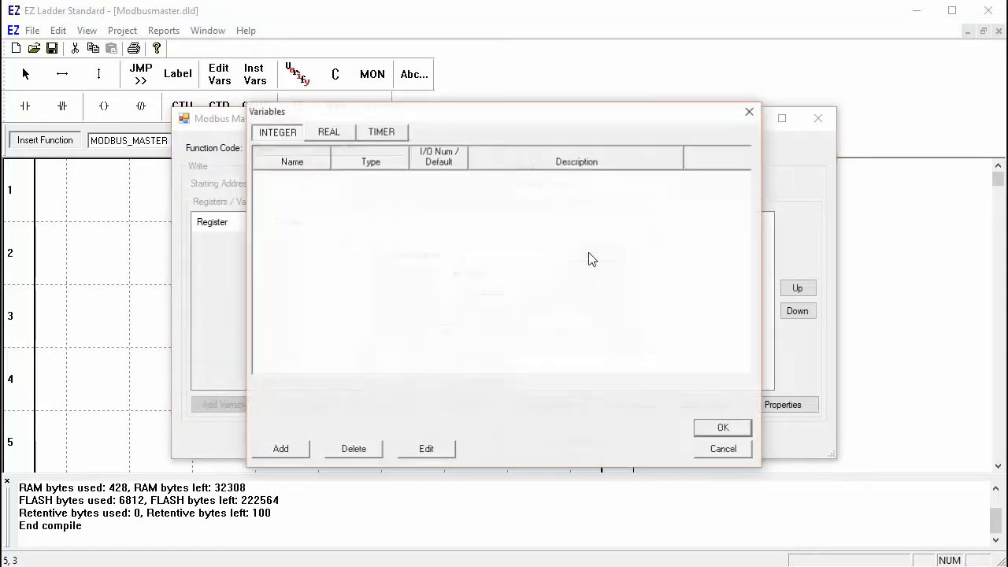
pyautogui.click(280, 449)
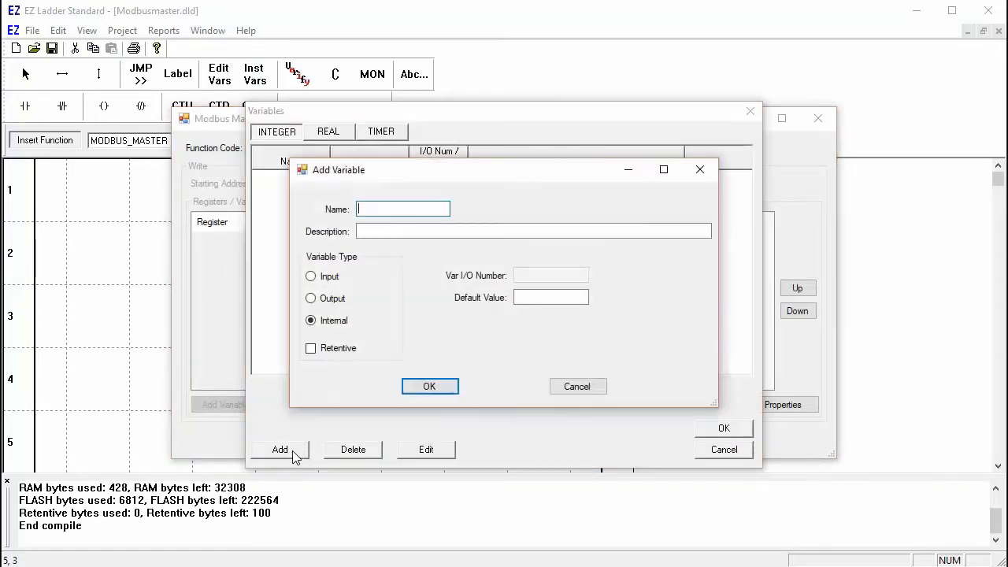
pyautogui.write('Pressure')
pyautogui.click(427, 387)
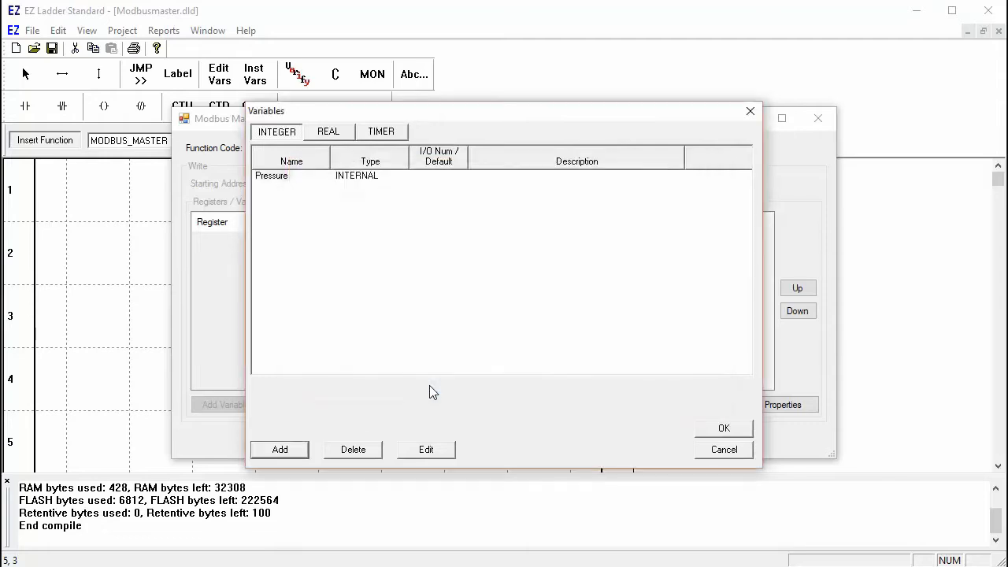
pyautogui.click(724, 429)
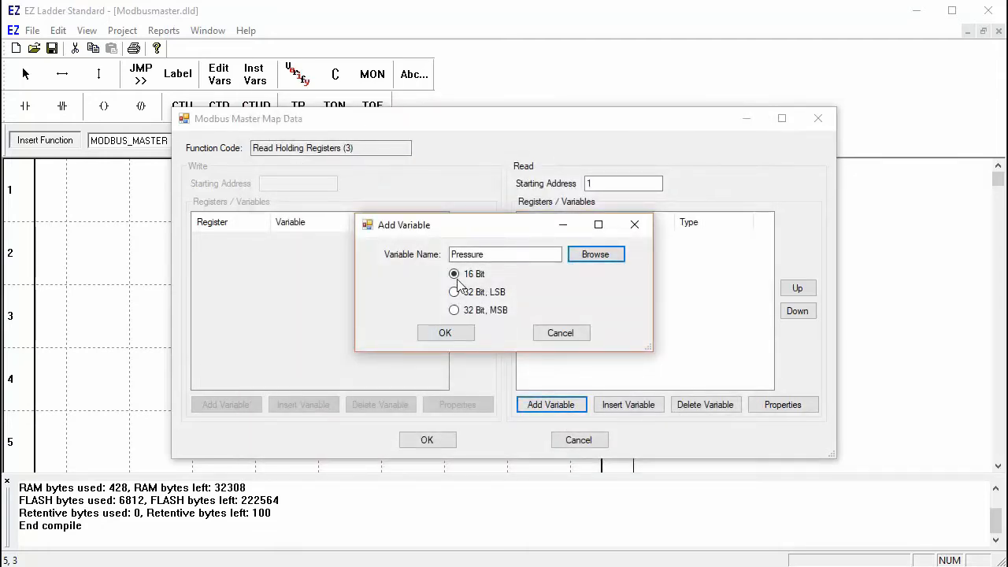
# Step: Map Pressure as 16 Bit and accept the Map Data and block Properties dialogs
pyautogui.click(453, 336)
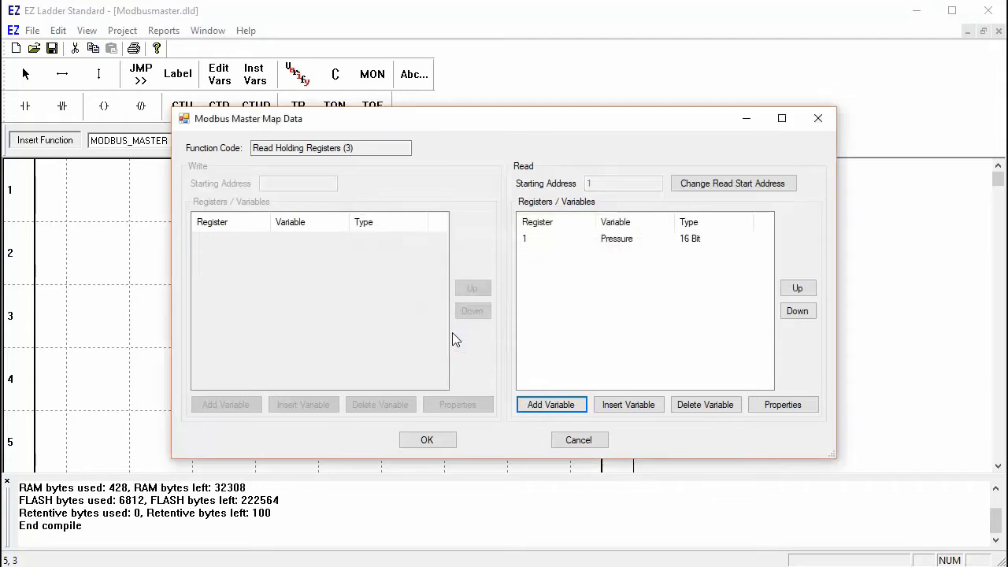
pyautogui.click(432, 440)
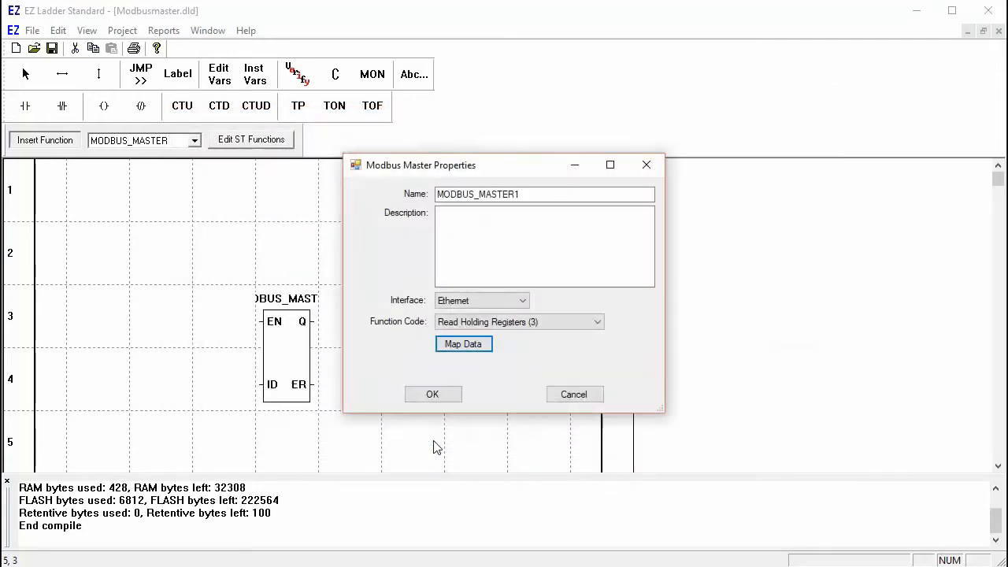
pyautogui.click(434, 396)
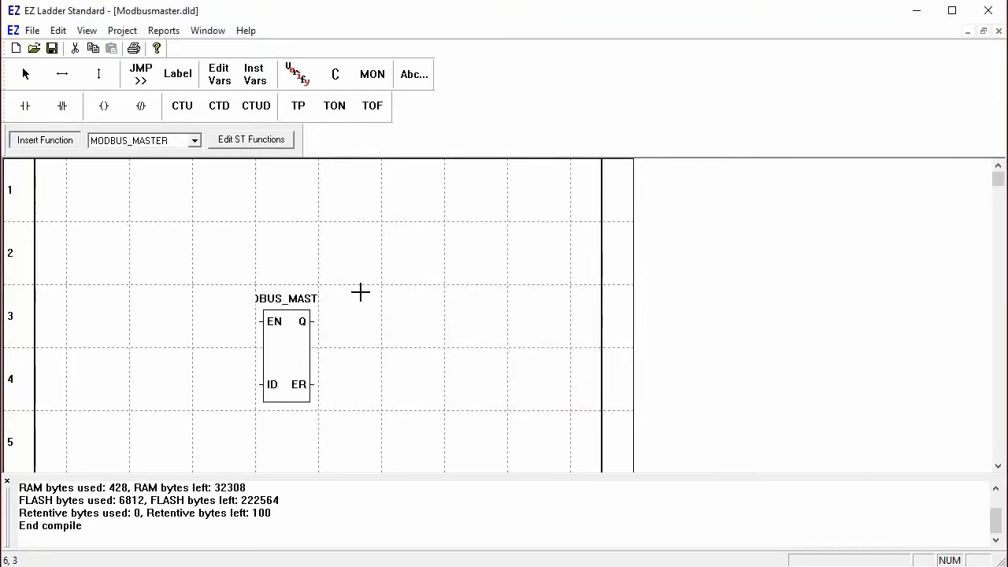
pyautogui.click(255, 76)
# Step: Create a new variable error and attach it to the block's ER output
pyautogui.click(329, 378)
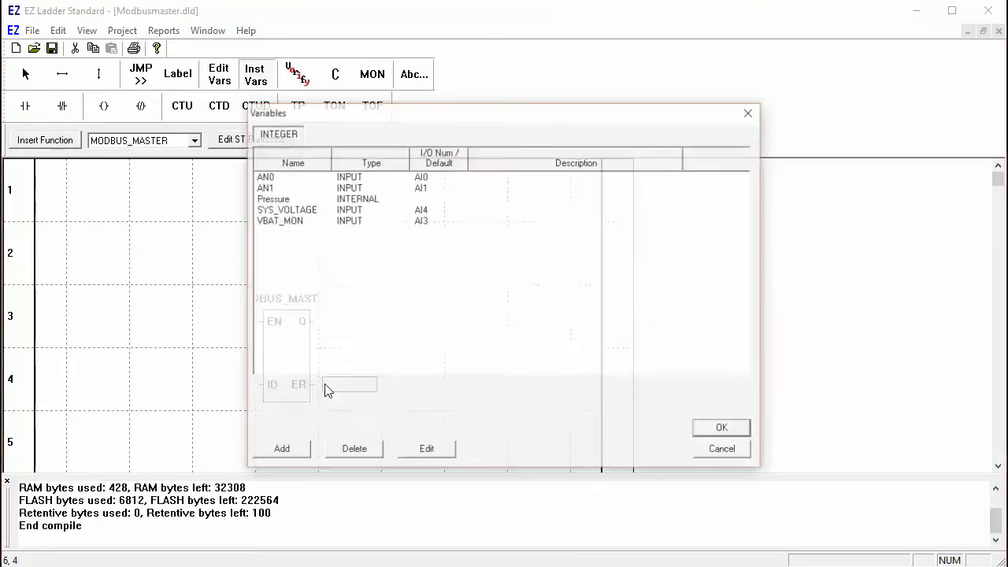
pyautogui.click(282, 451)
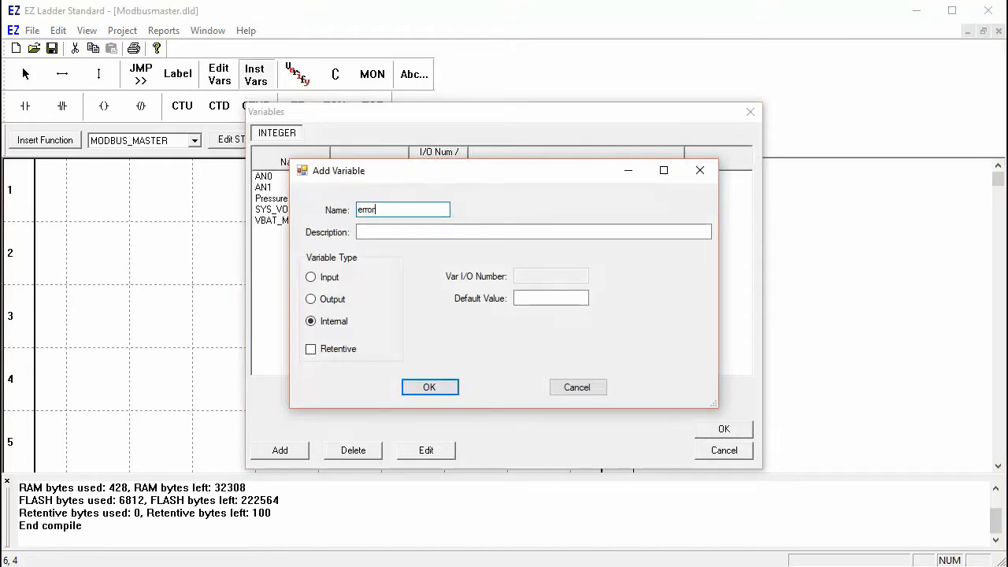
pyautogui.click(429, 387)
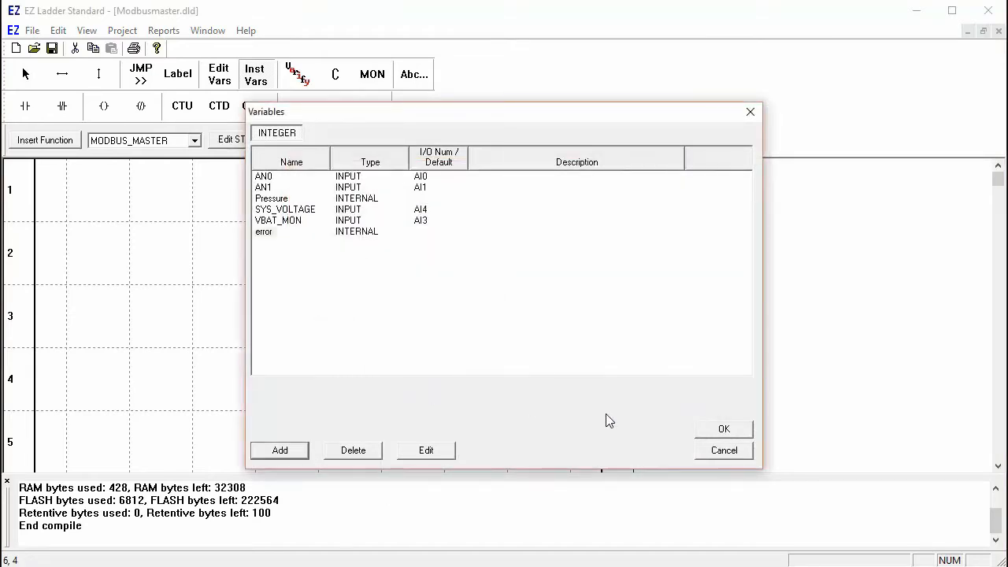
pyautogui.click(736, 432)
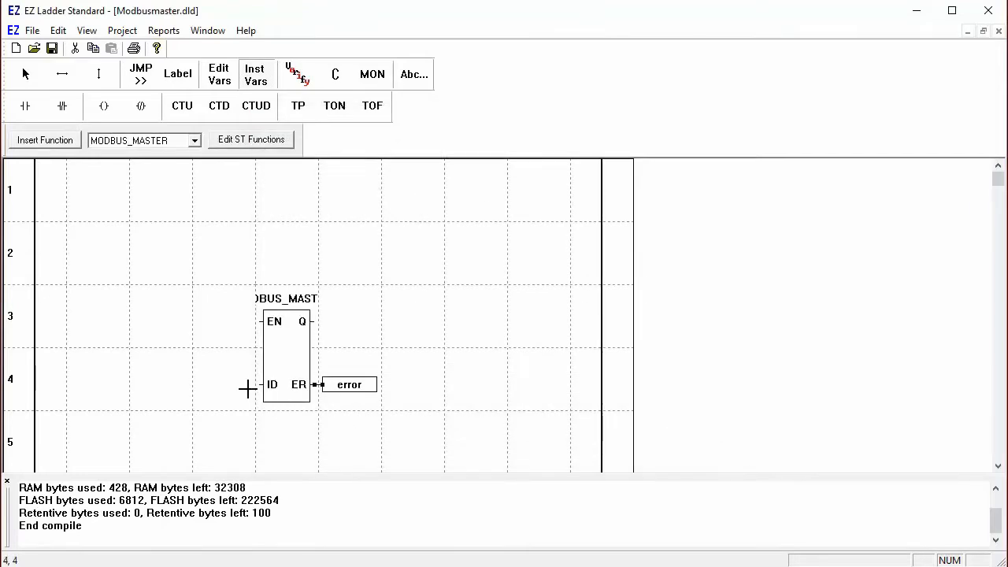
# Step: Create variable IP with default 192.168.0.2 and attach it to the ID input
pyautogui.click(243, 384)
pyautogui.click(278, 454)
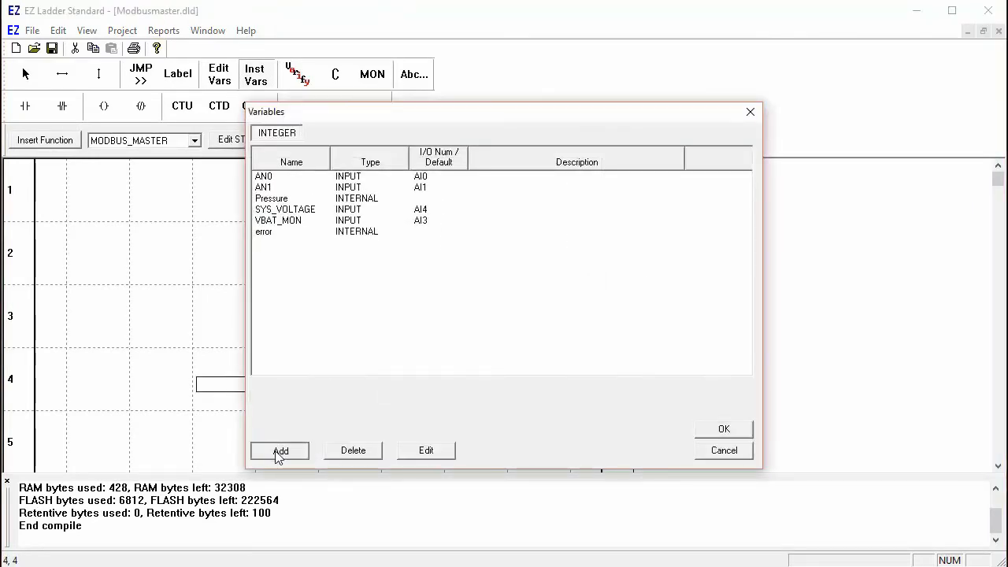
pyautogui.write('IP')
pyautogui.click(529, 299)
pyautogui.write('192.168.0.2')
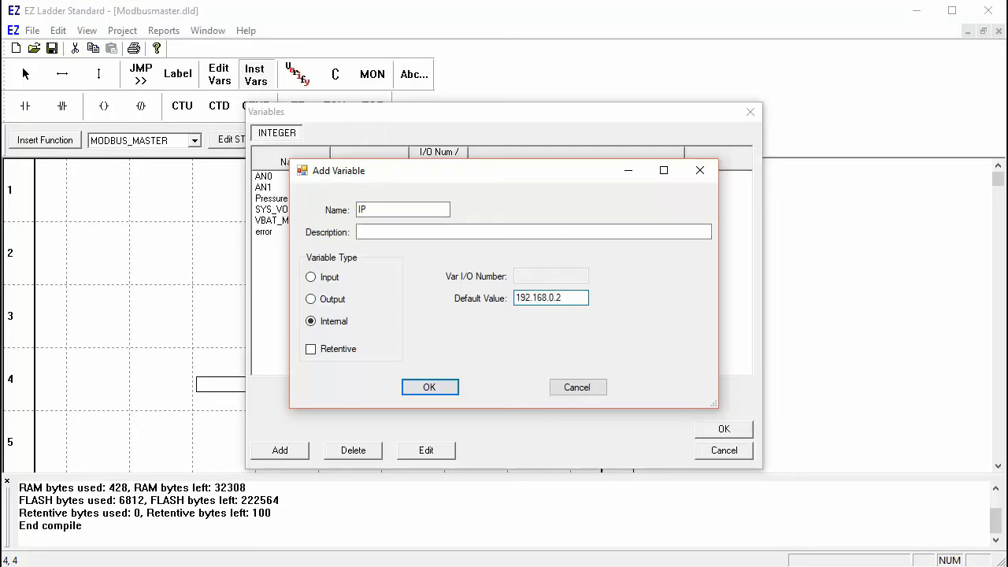
pyautogui.click(438, 388)
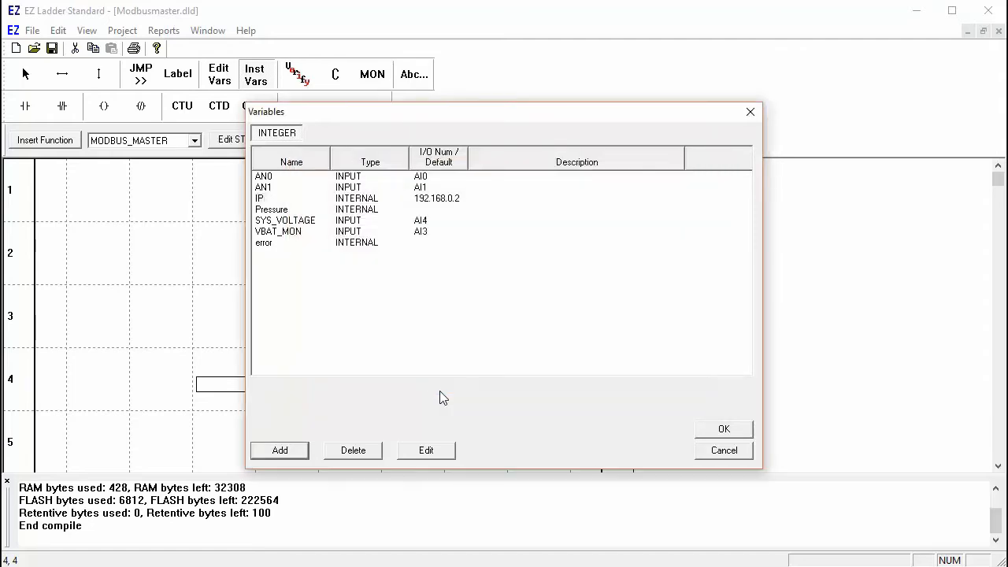
pyautogui.click(723, 430)
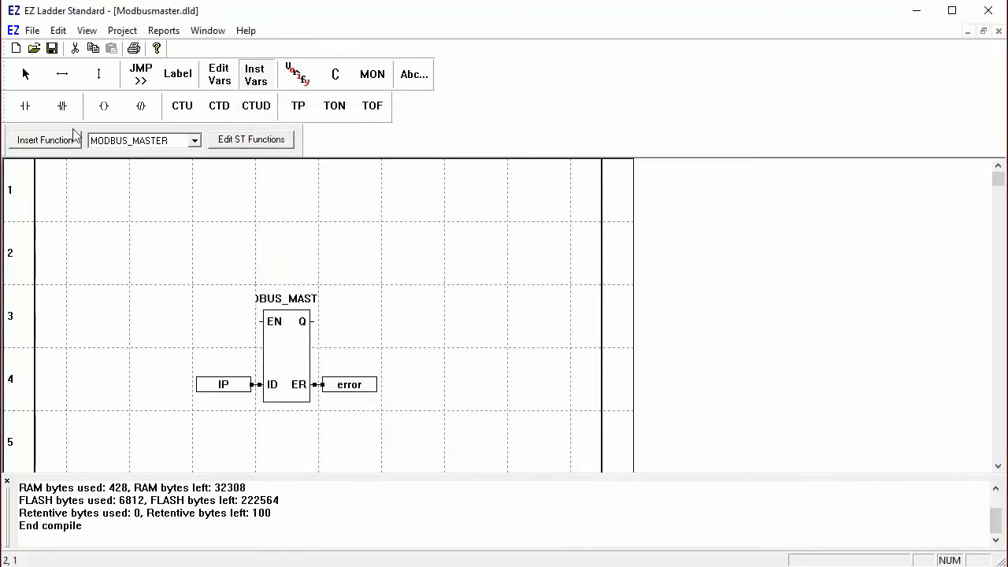
pyautogui.click(28, 108)
# Step: Place a CR1 contact and a CR2 coil on rung 3, creating both variables
pyautogui.click(96, 313)
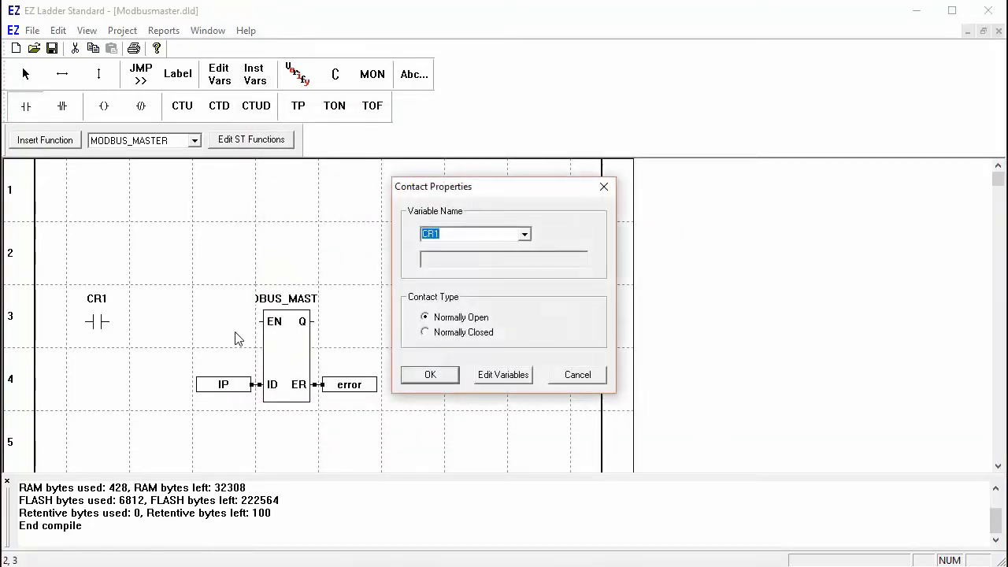
pyautogui.click(415, 376)
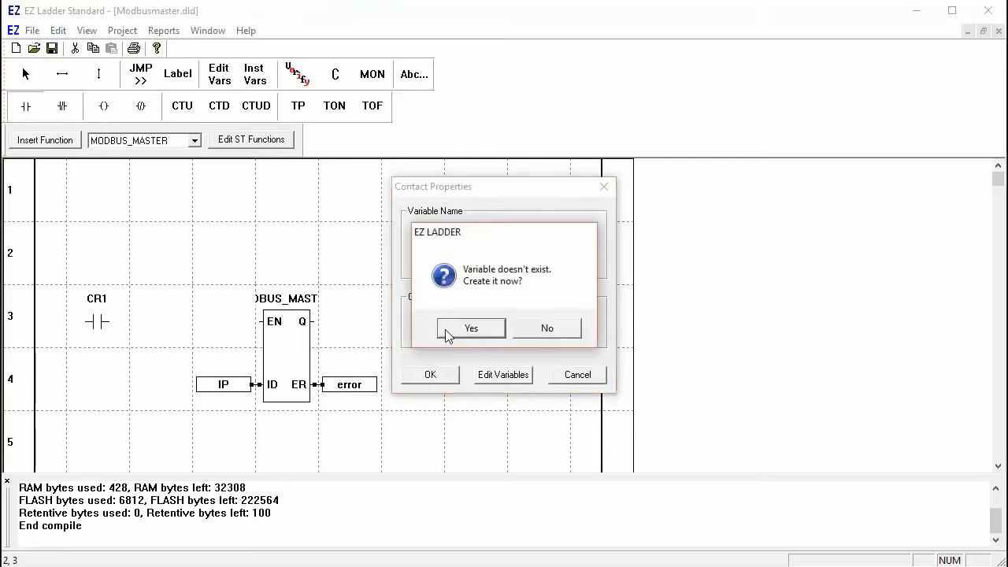
pyautogui.click(444, 329)
pyautogui.click(433, 388)
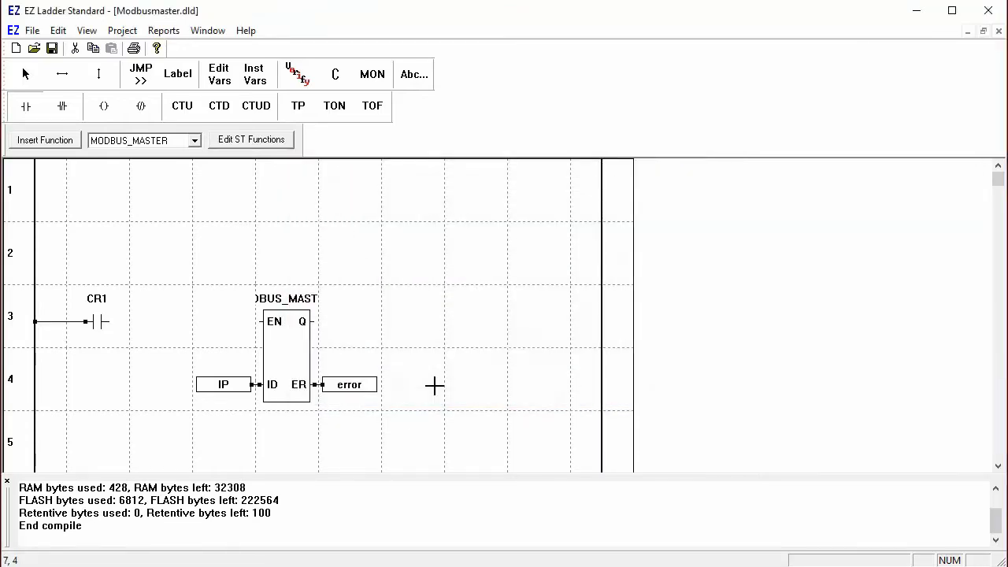
pyautogui.click(103, 106)
pyautogui.click(523, 314)
pyautogui.click(441, 371)
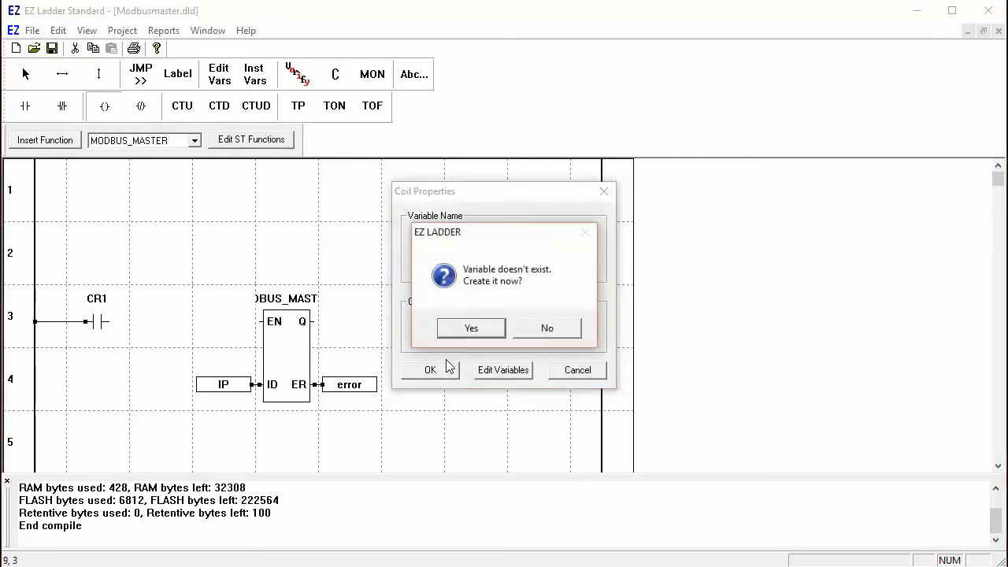
pyautogui.click(470, 329)
pyautogui.click(432, 387)
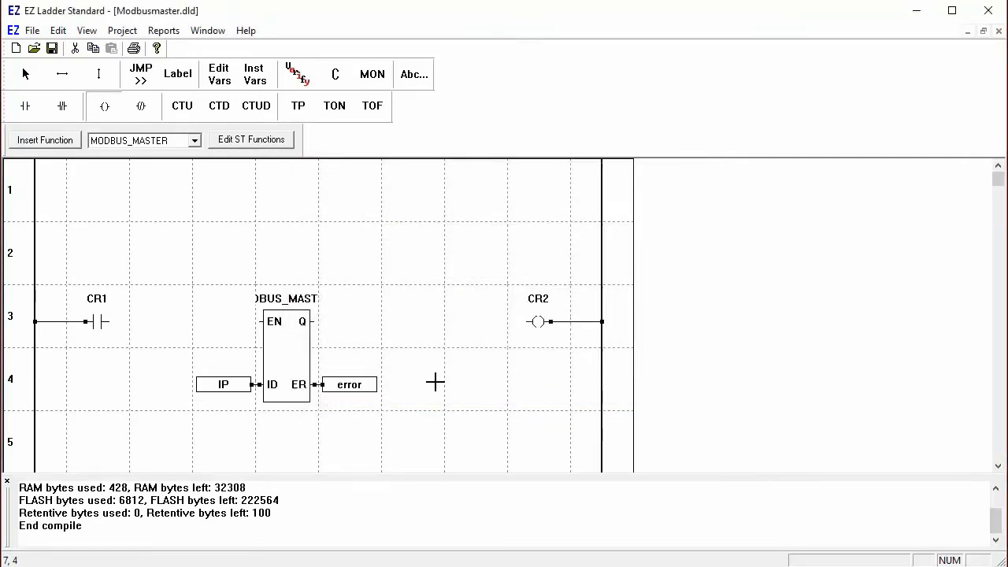
# Step: Wire CR1 to the block's EN and its Q output to CR2, then compile
pyautogui.click(63, 74)
pyautogui.moveTo(110, 325); pyautogui.dragTo(258, 321)
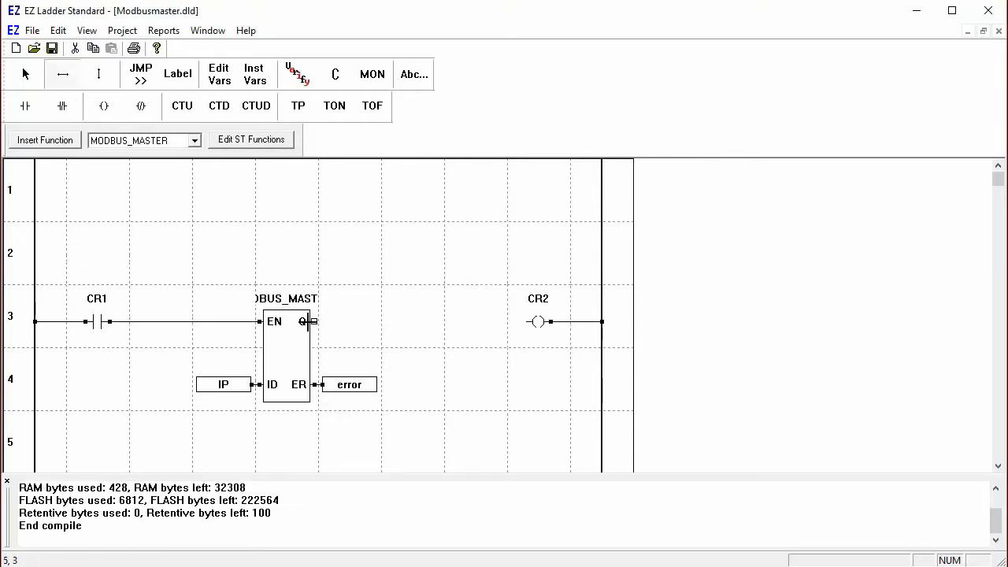
pyautogui.moveTo(397, 320); pyautogui.dragTo(529, 322)
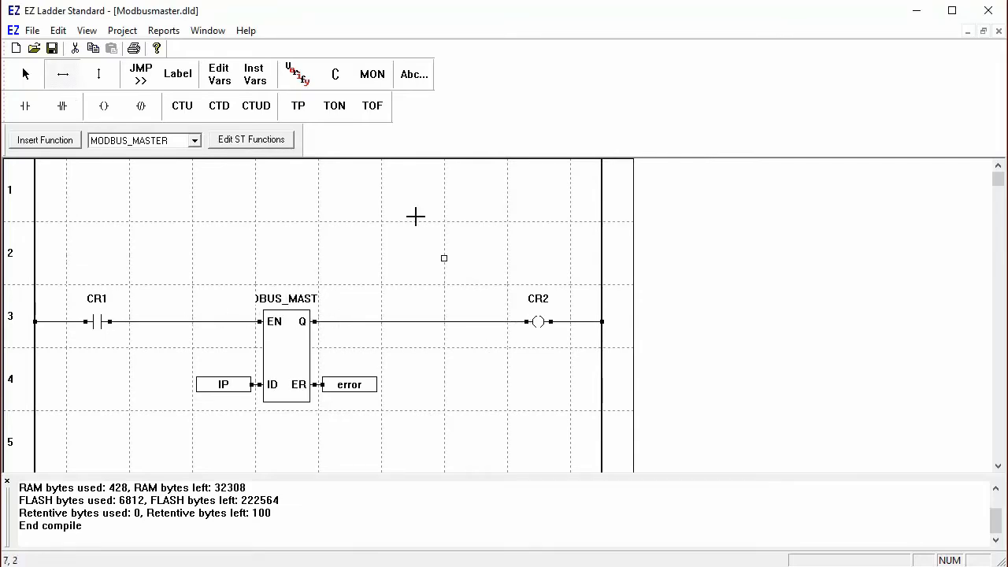
pyautogui.click(327, 71)
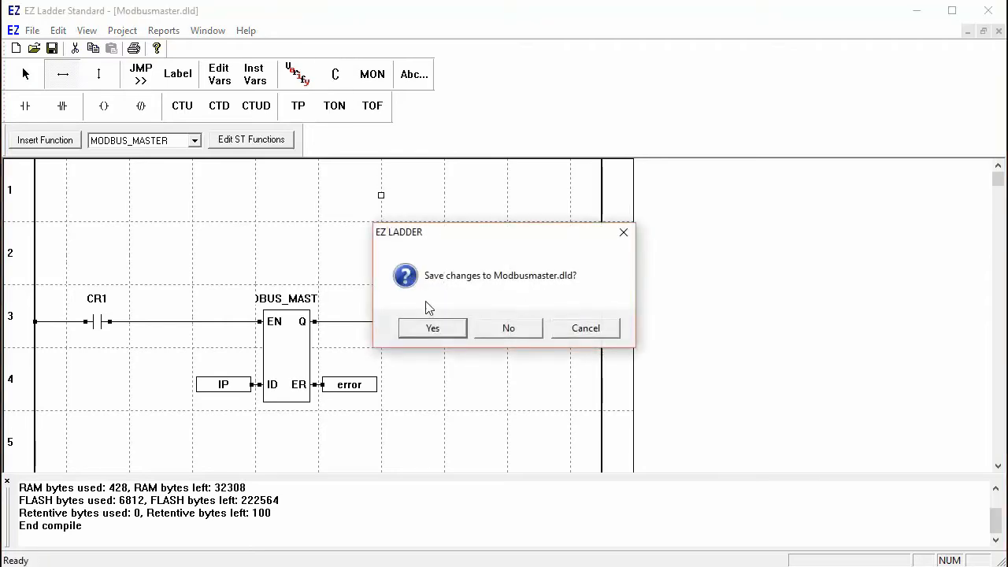
# Step: Save Modbusmaster, connect in monitor mode and download it to the controller at 192.168.0.101
pyautogui.click(433, 328)
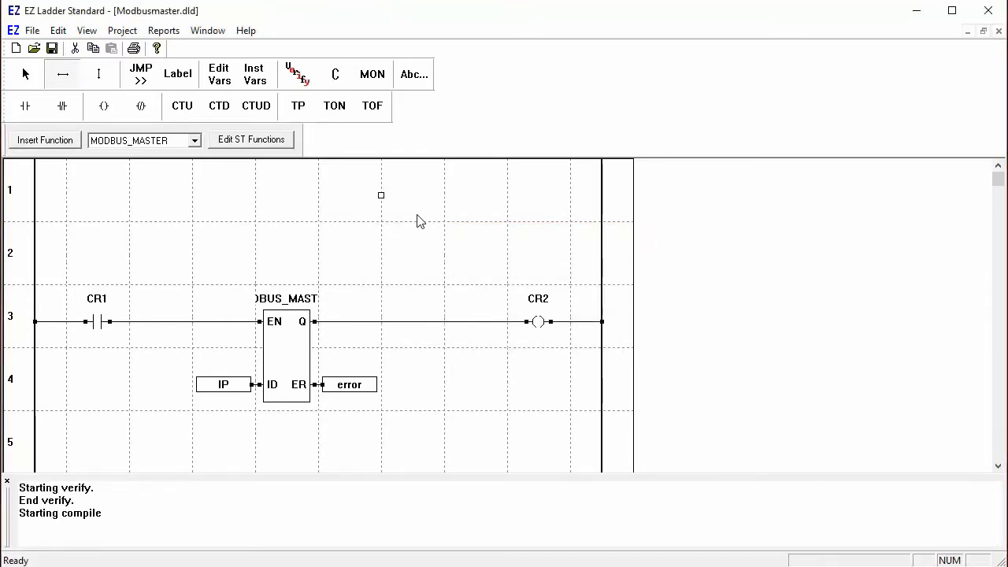
pyautogui.click(370, 75)
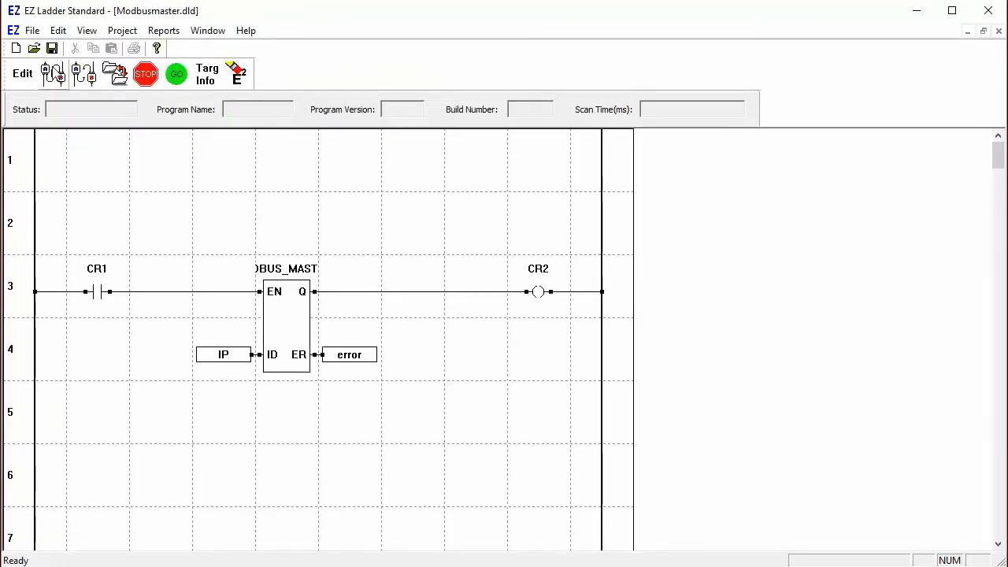
pyautogui.click(116, 74)
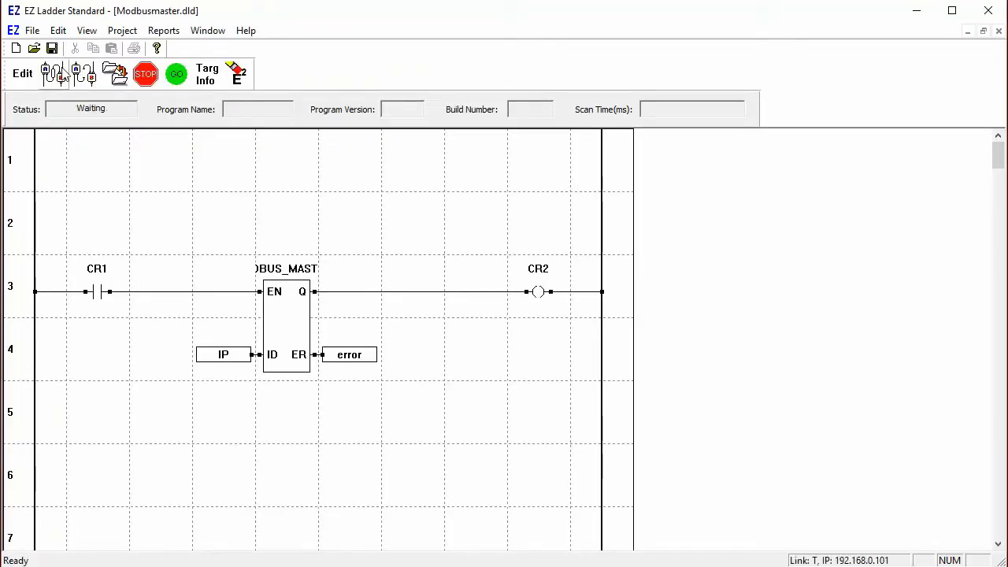
pyautogui.click(116, 74)
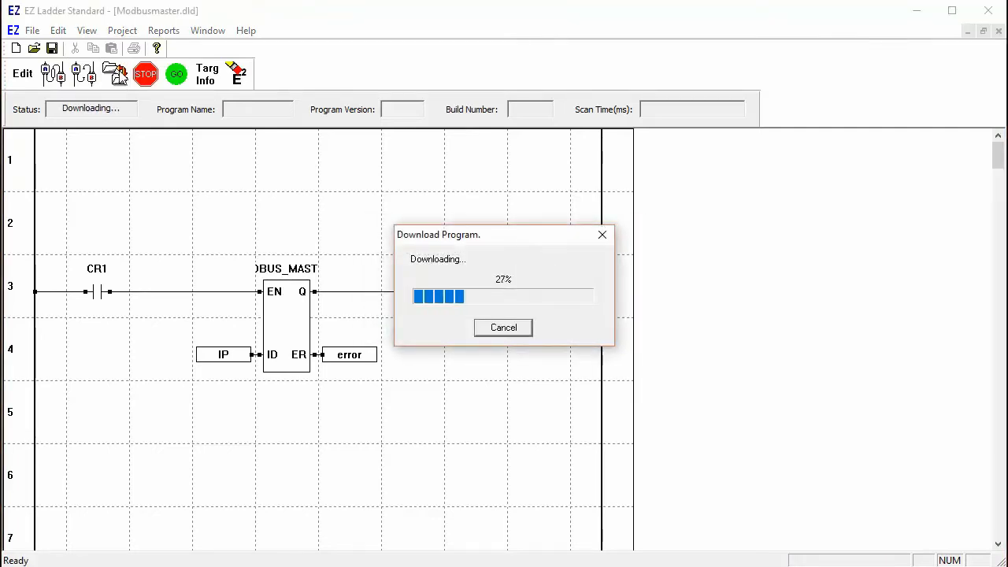
# Step: Edit the CR1 contact's live value in the running master, leaving it at 0
pyautogui.doubleClick(97, 293)
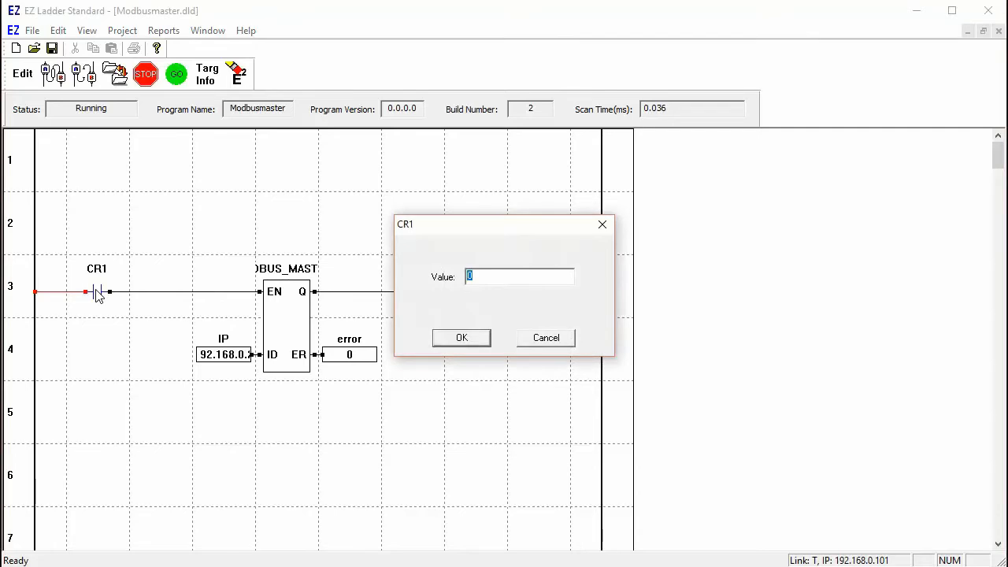
pyautogui.write('1')
pyautogui.press('Return')
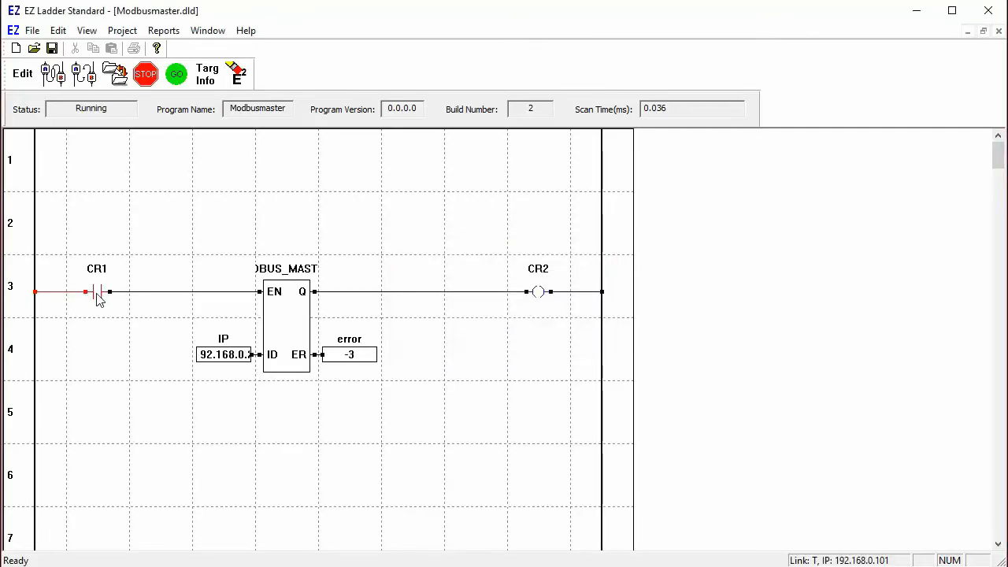
pyautogui.moveTo(352, 366)
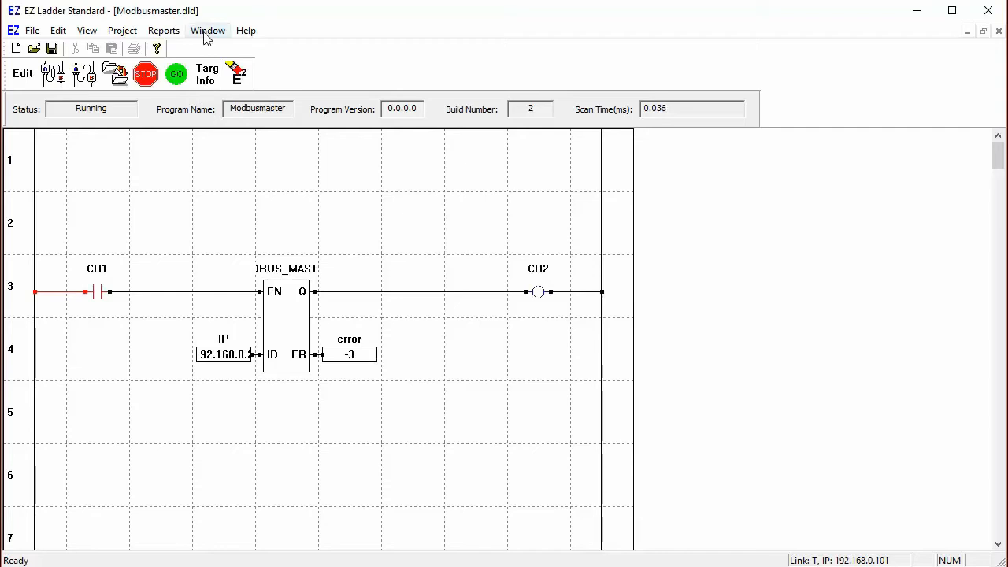
pyautogui.doubleClick(100, 293)
pyautogui.press('Return')
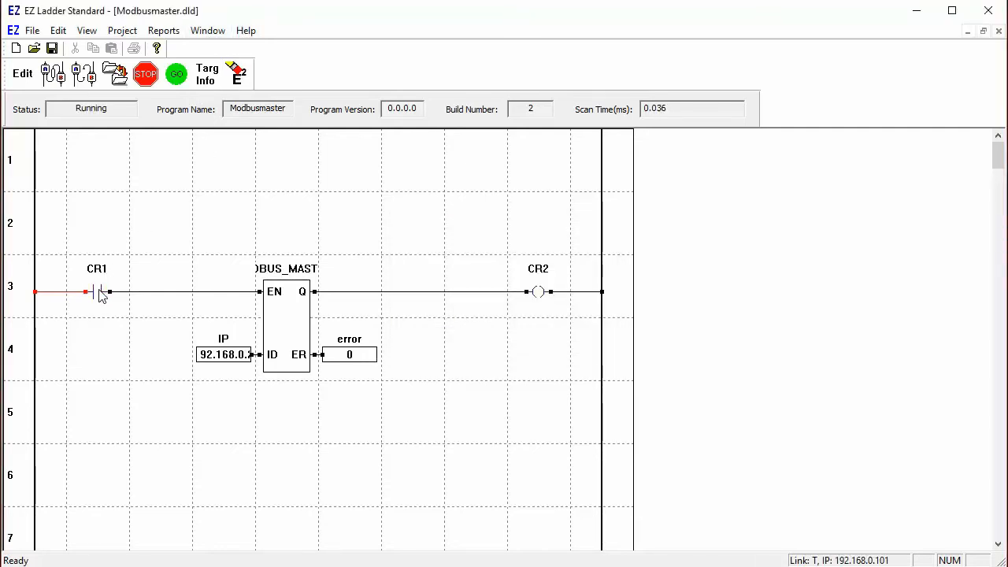
pyautogui.moveTo(101, 295)
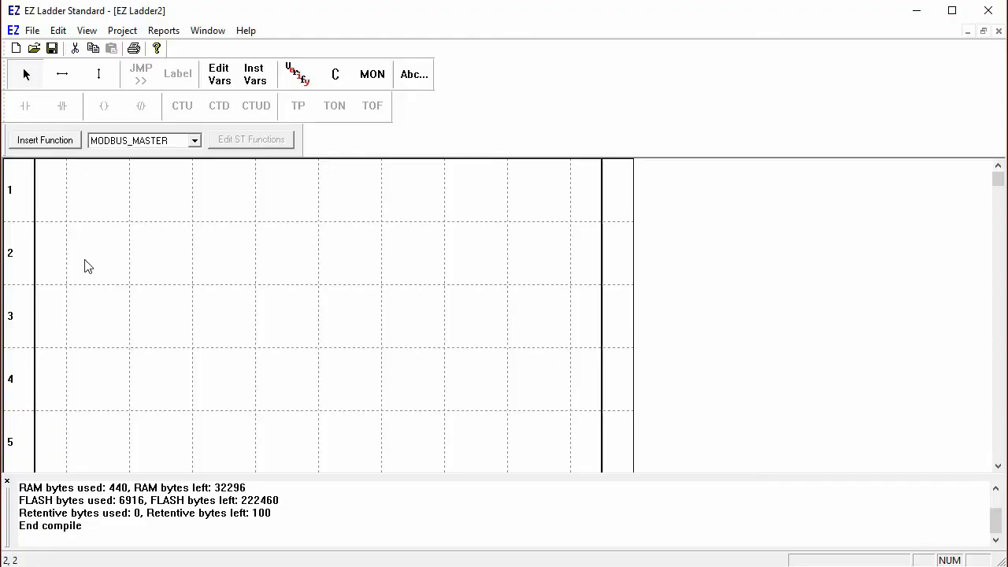
# Step: Set the EZ Ladder2 target controller to VB-2000 with part number VB-2120
pyautogui.click(120, 31)
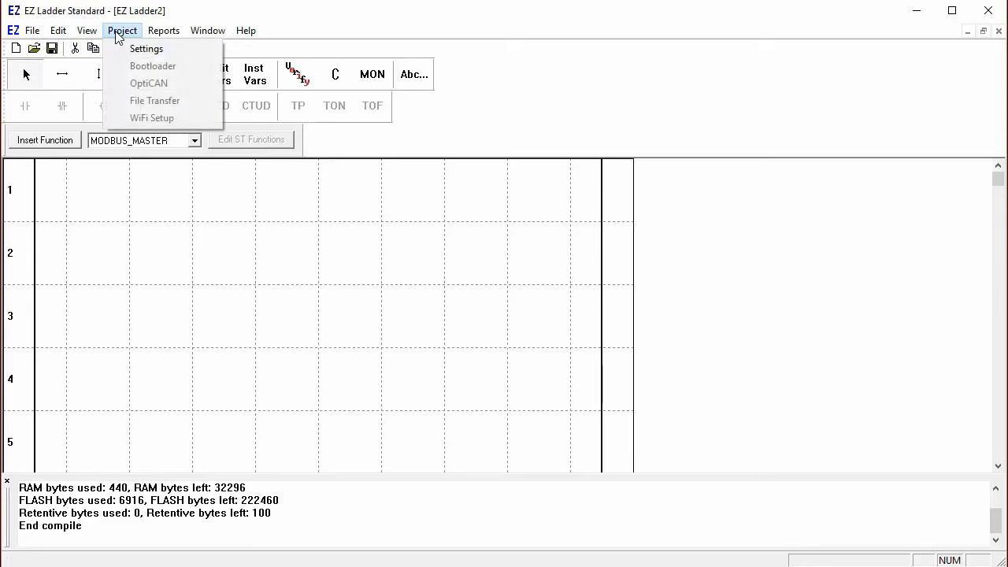
pyautogui.click(139, 50)
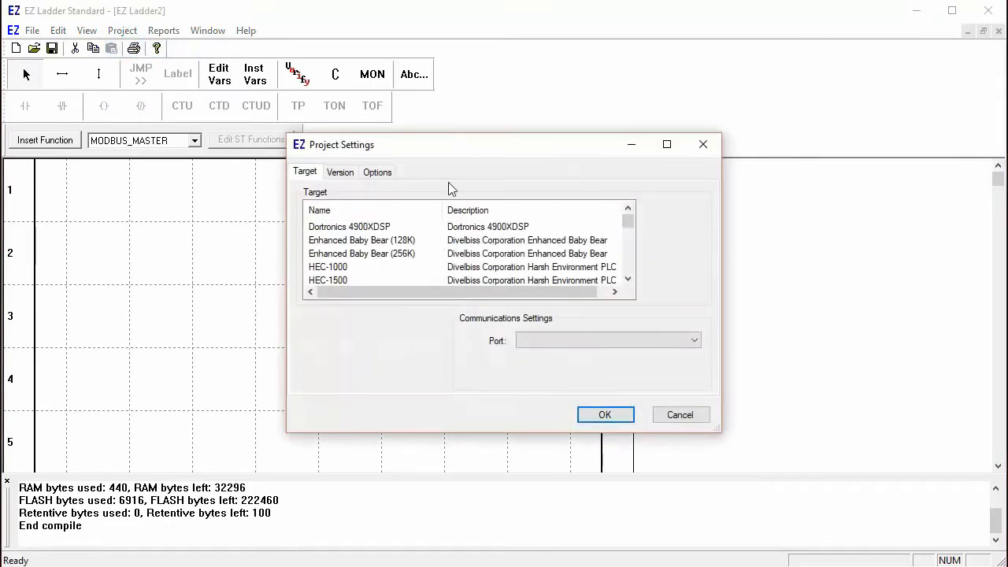
pyautogui.moveTo(623, 217); pyautogui.dragTo(623, 258)
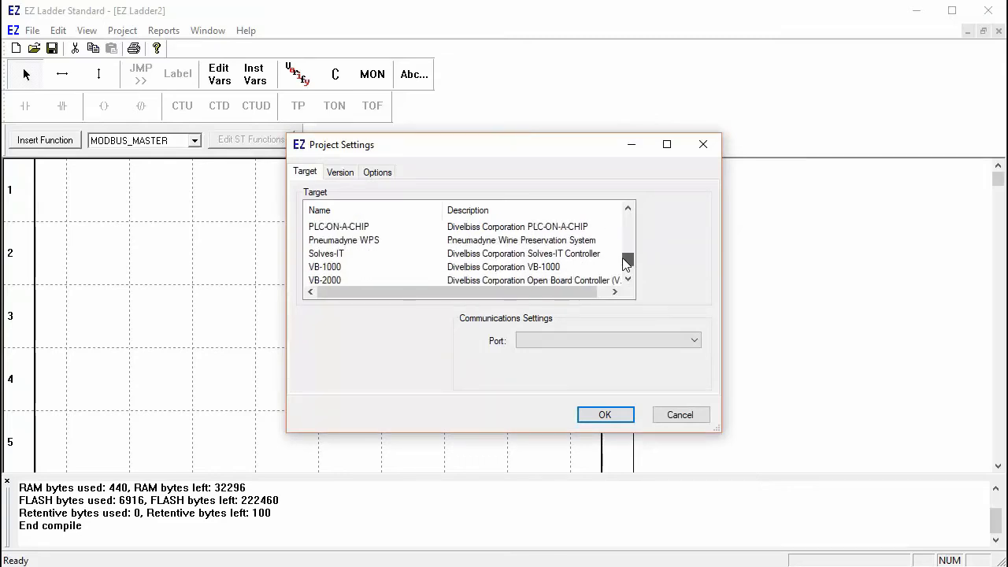
pyautogui.click(333, 281)
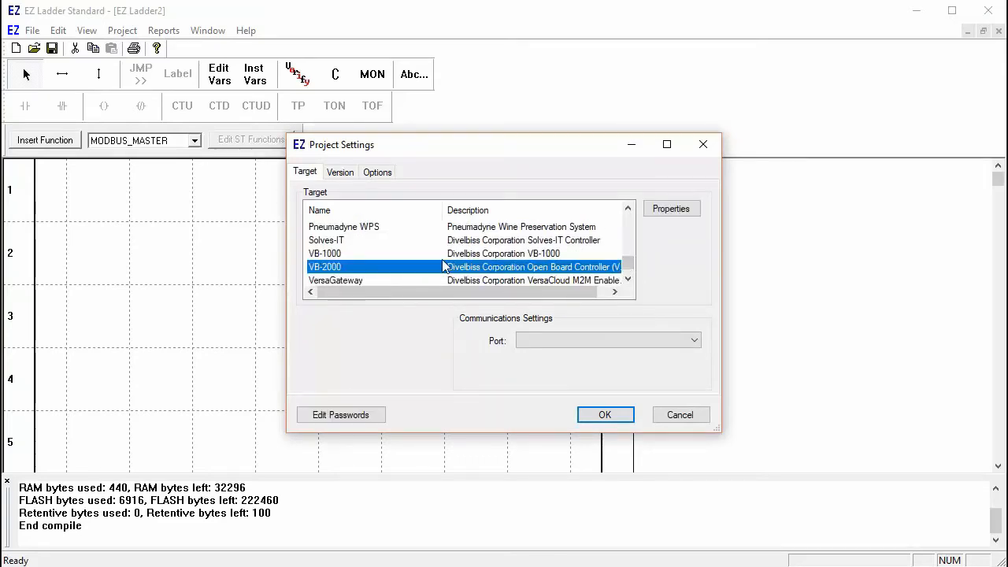
pyautogui.click(659, 211)
pyautogui.click(517, 99)
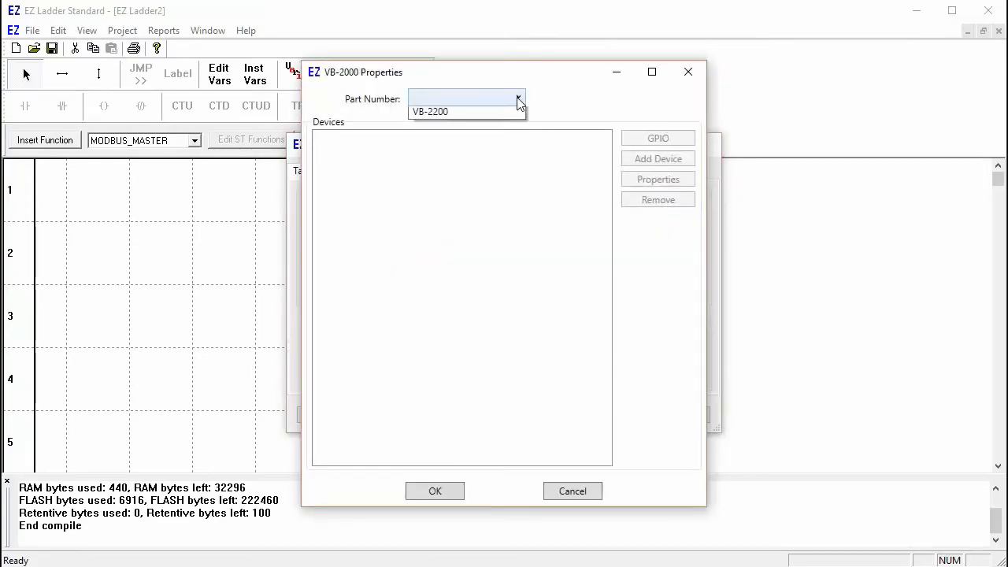
pyautogui.click(502, 145)
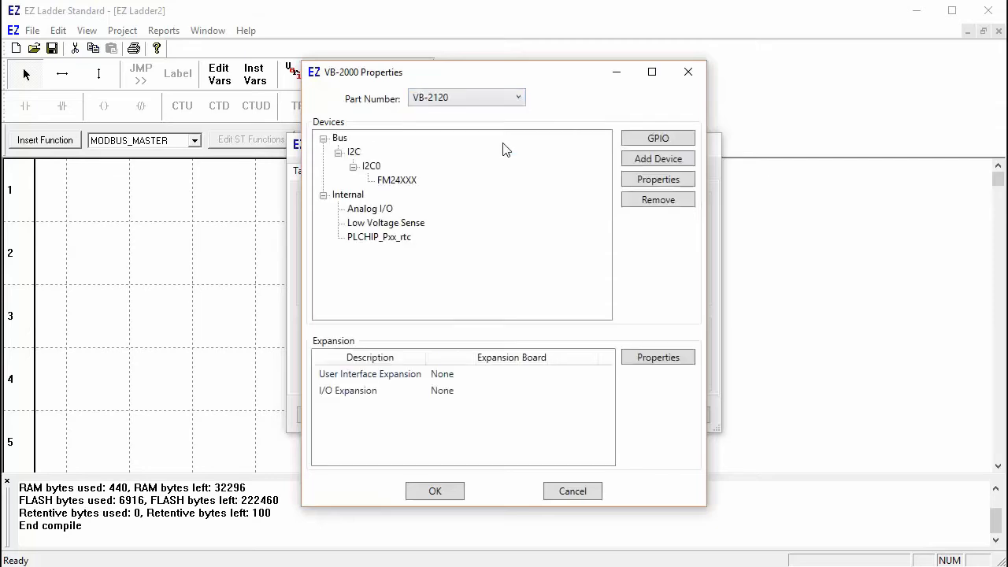
# Step: Add an Ethernet WiFi device to the VB-2120 with its default settings
pyautogui.click(645, 161)
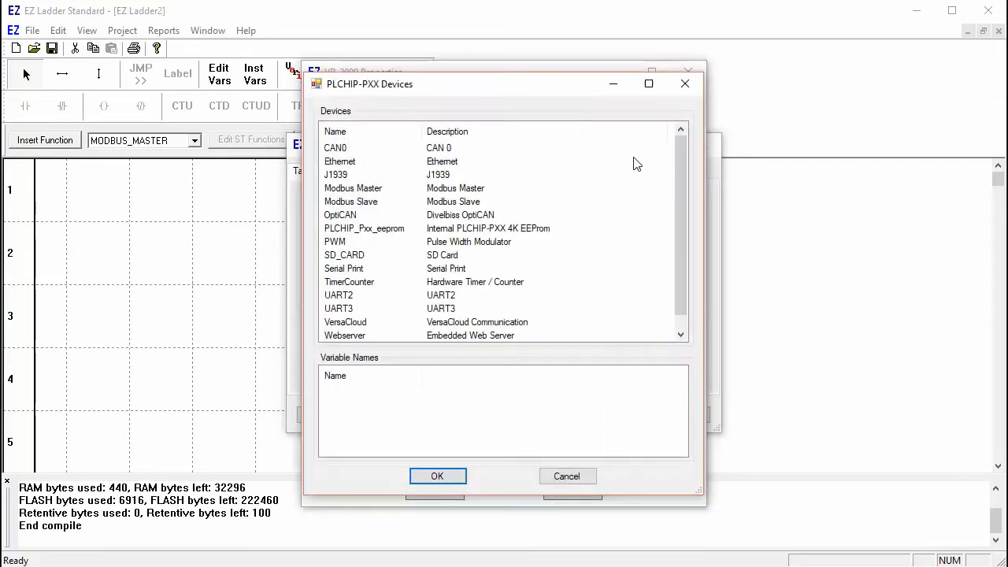
pyautogui.click(443, 167)
pyautogui.click(443, 476)
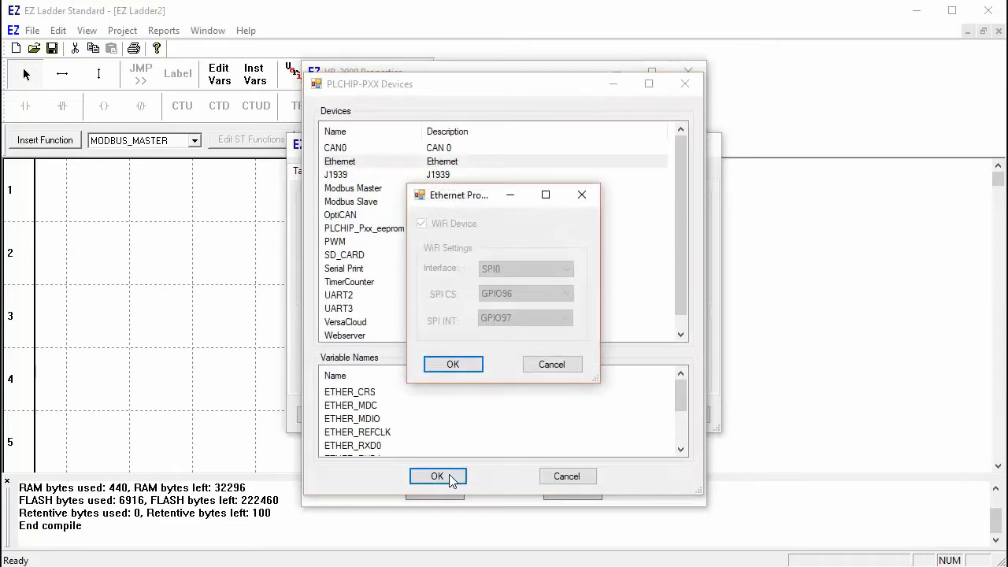
pyautogui.click(456, 366)
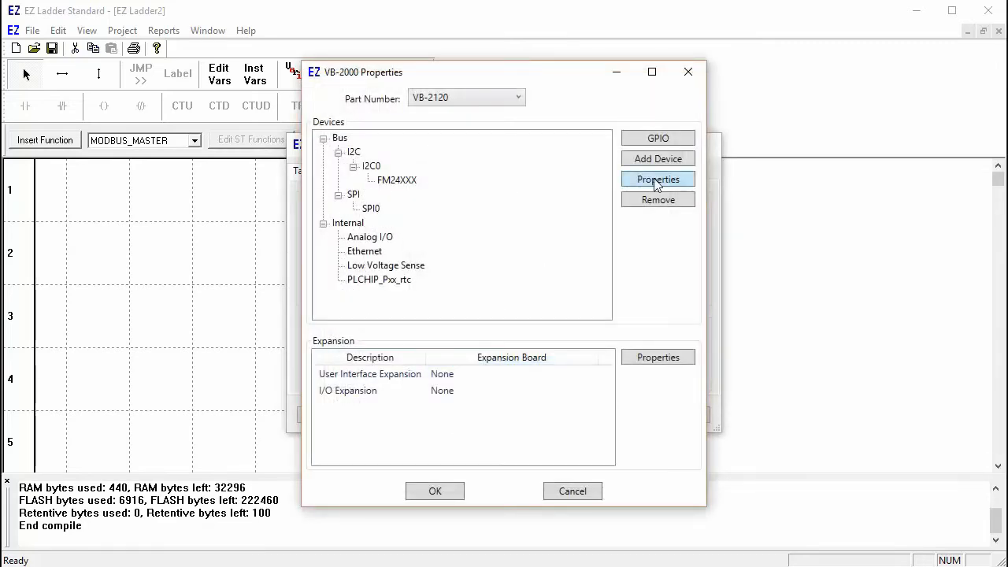
# Step: Add a Modbus Slave device using an Ethernet interface with one socket
pyautogui.click(658, 159)
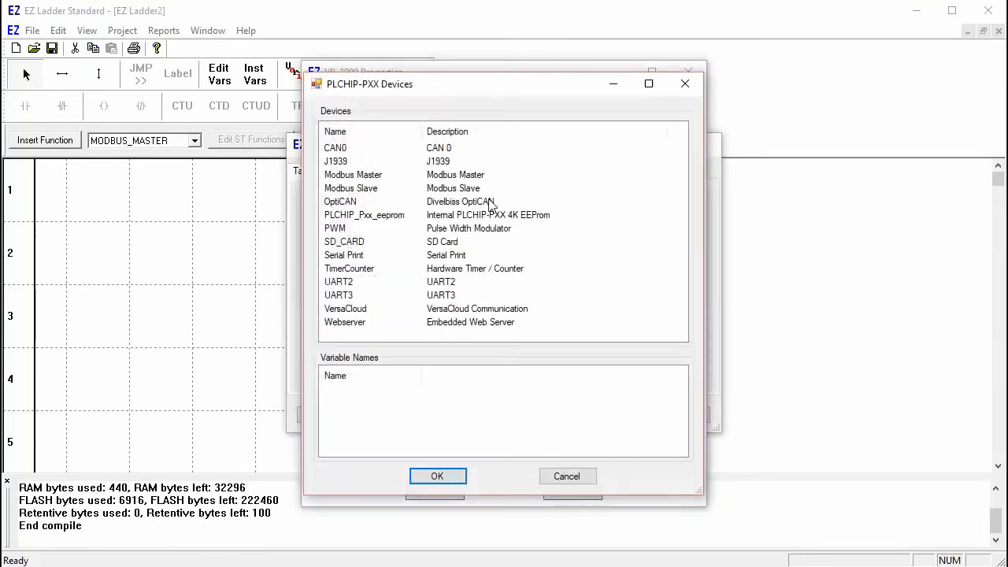
pyautogui.click(355, 190)
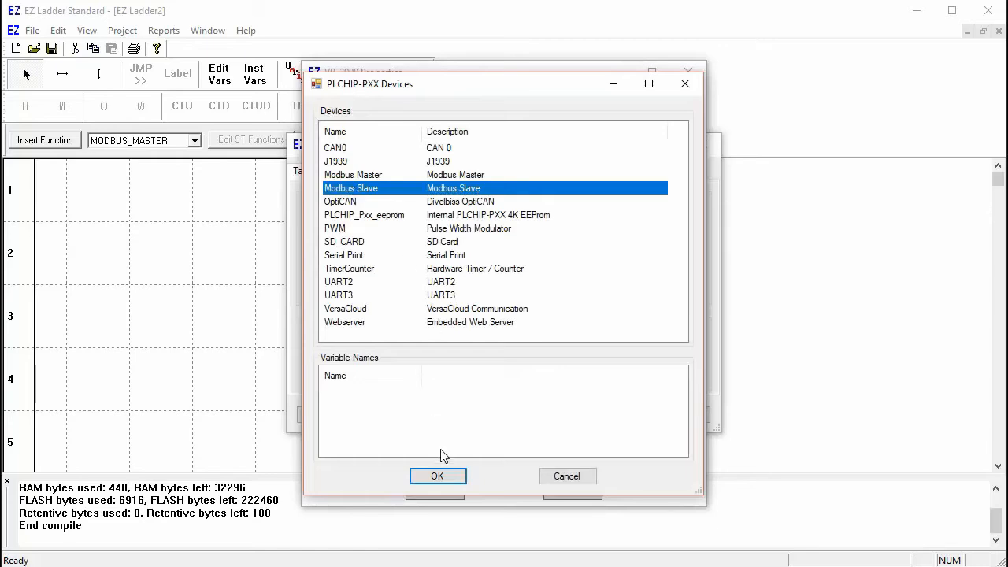
pyautogui.click(438, 476)
pyautogui.click(684, 197)
pyautogui.click(550, 225)
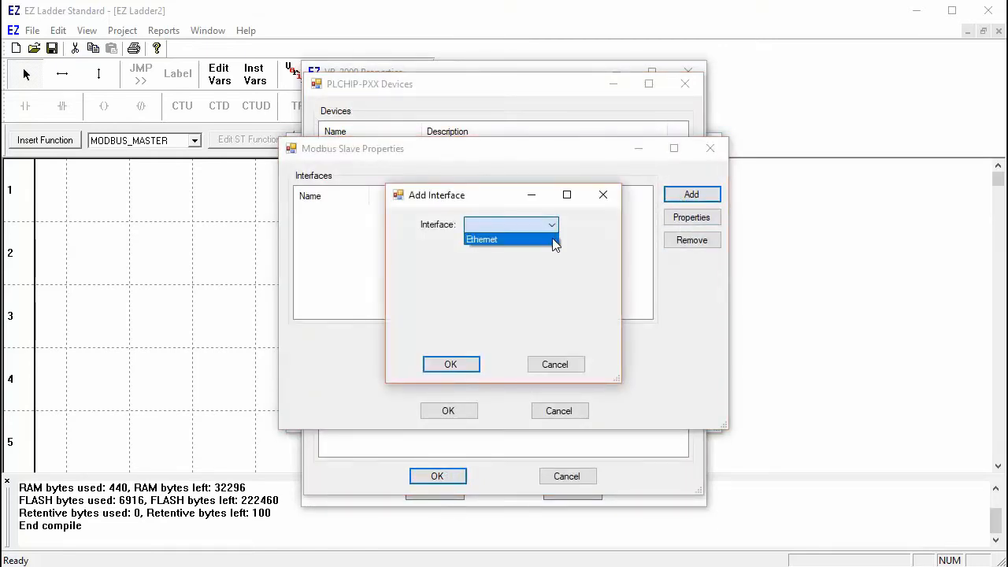
pyautogui.click(553, 240)
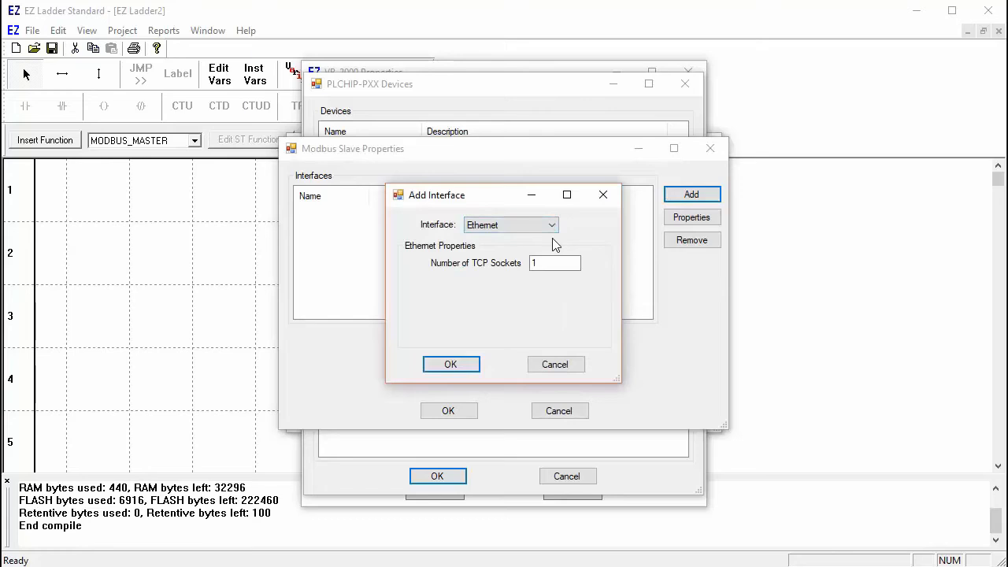
pyautogui.click(457, 364)
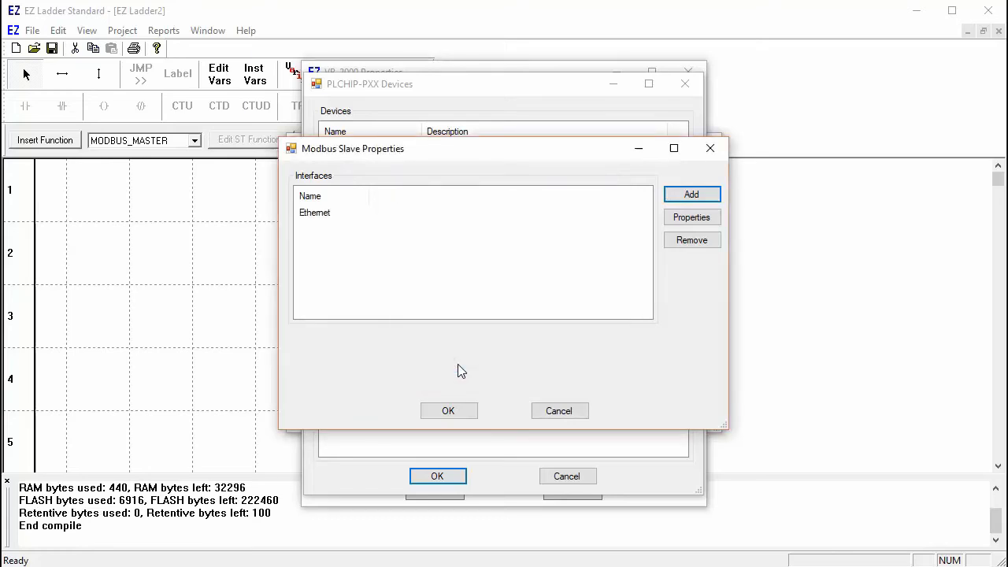
pyautogui.click(463, 412)
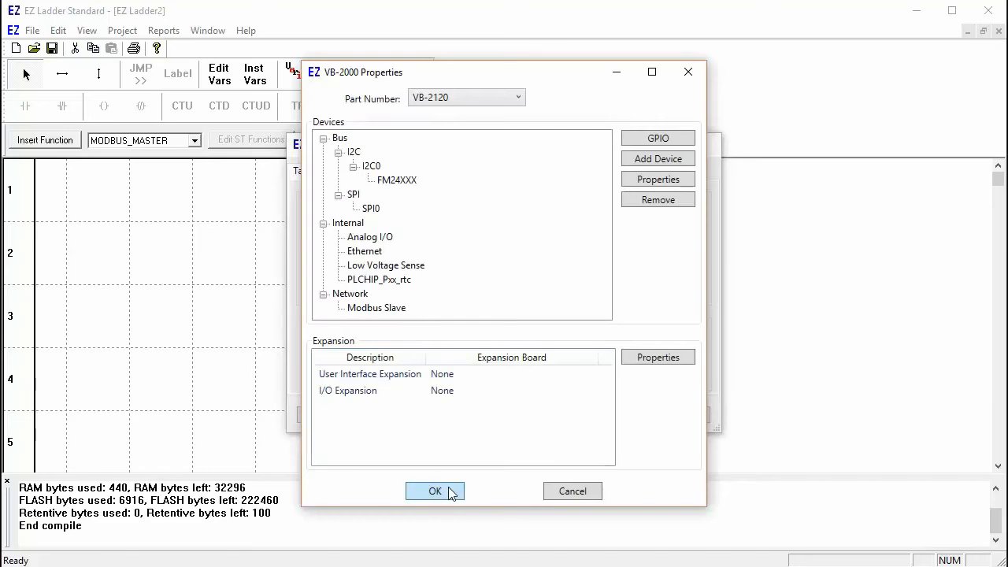
# Step: Set the project's communication port to COM1 and apply the settings
pyautogui.click(435, 491)
pyautogui.click(537, 347)
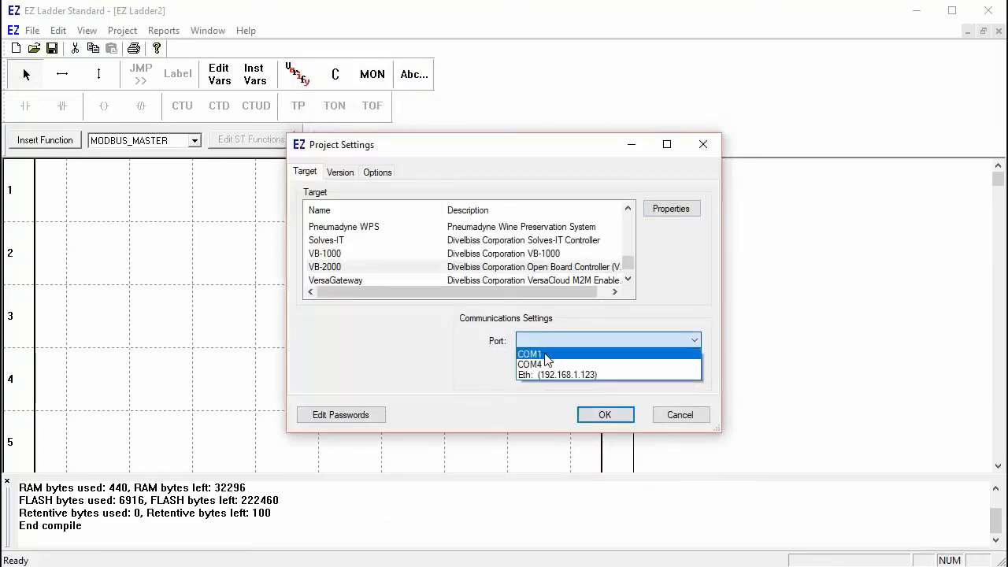
pyautogui.click(545, 354)
pyautogui.click(605, 416)
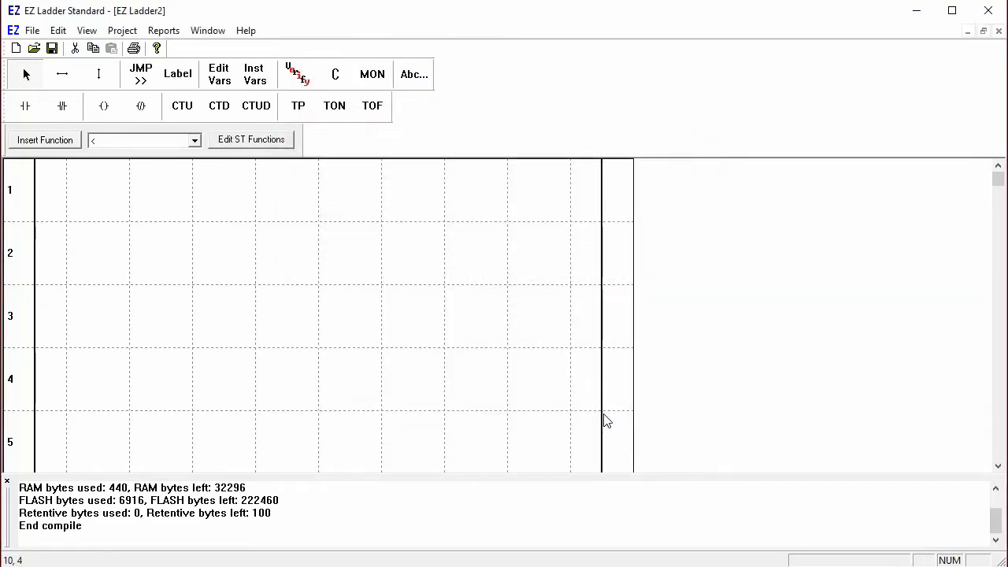
# Step: Compile the slave program, agree to save it, and begin entering the file name 'Modbus av'
pyautogui.click(335, 74)
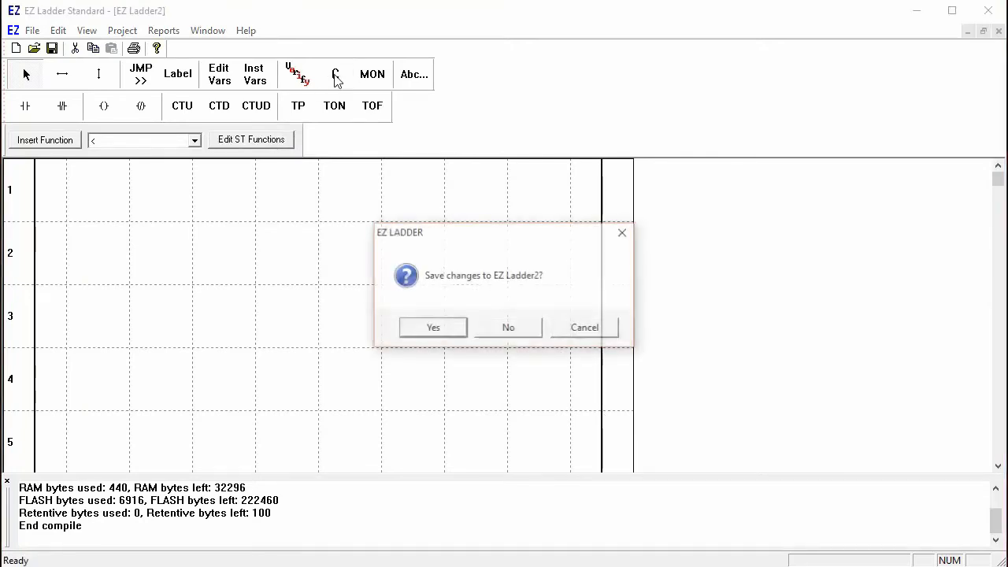
pyautogui.click(432, 328)
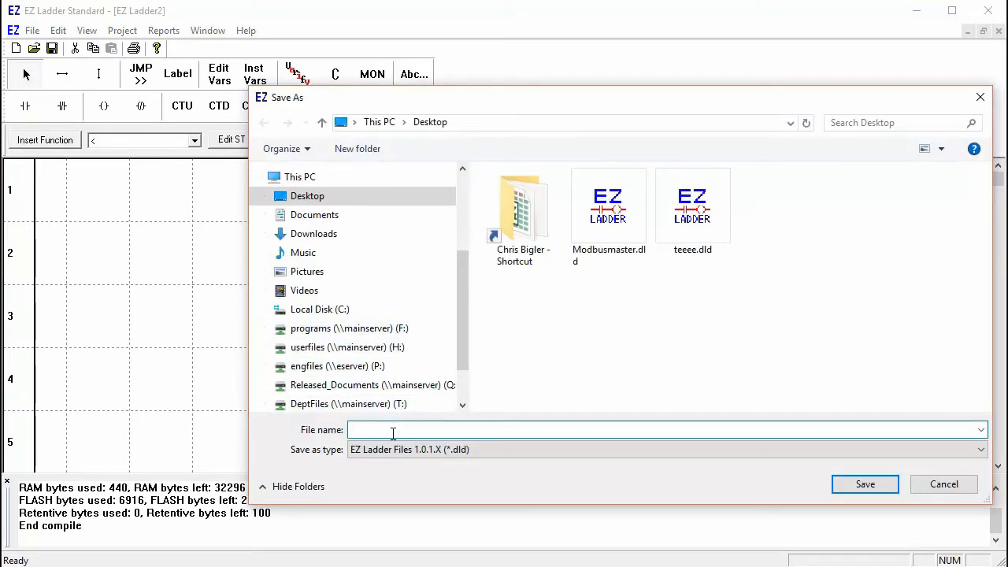
pyautogui.write('Modbus av')
# Step: Save as Modbuslave.dld, then connect to the target controller in monitor mode
pyautogui.click(865, 484)
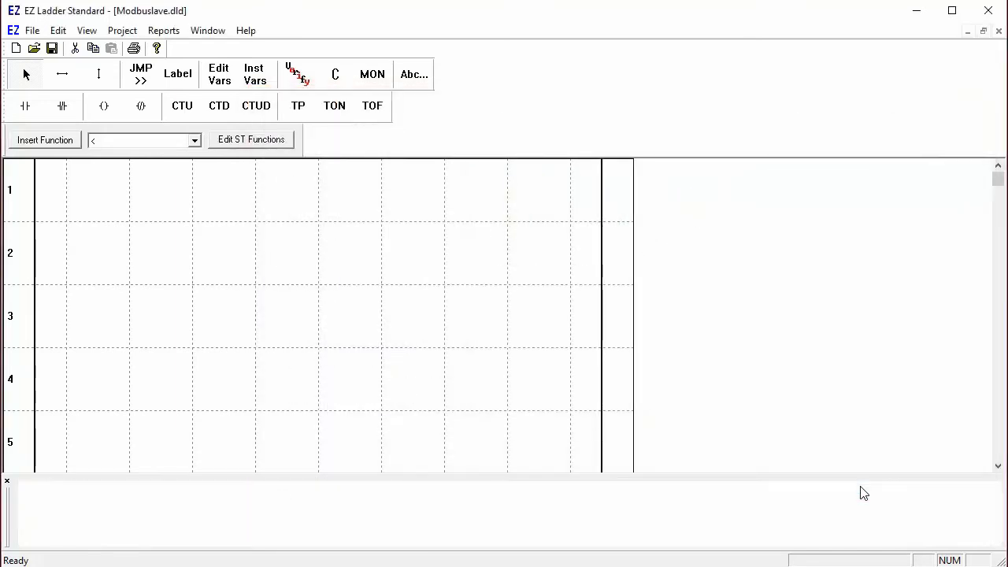
pyautogui.click(368, 77)
pyautogui.click(59, 77)
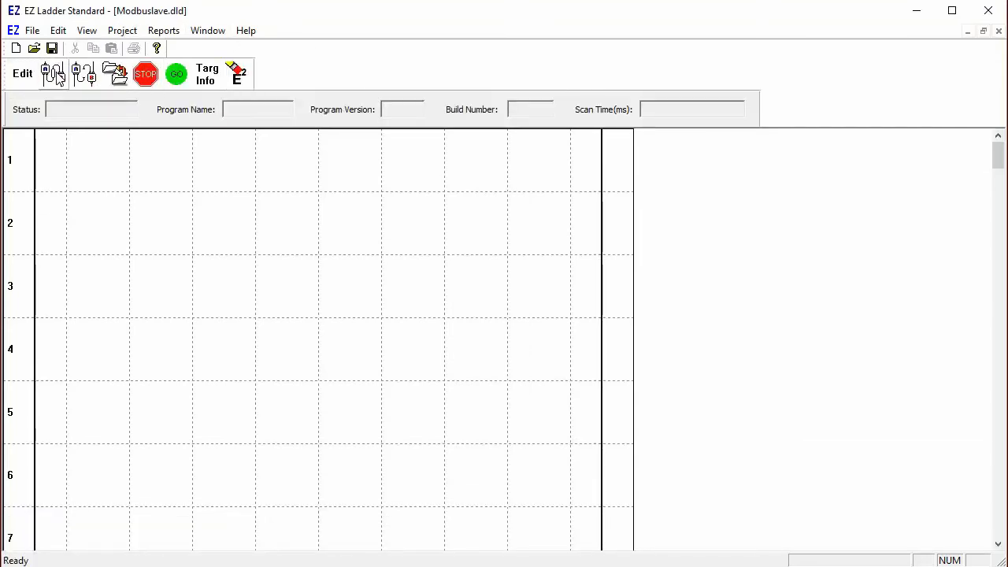
pyautogui.click(122, 30)
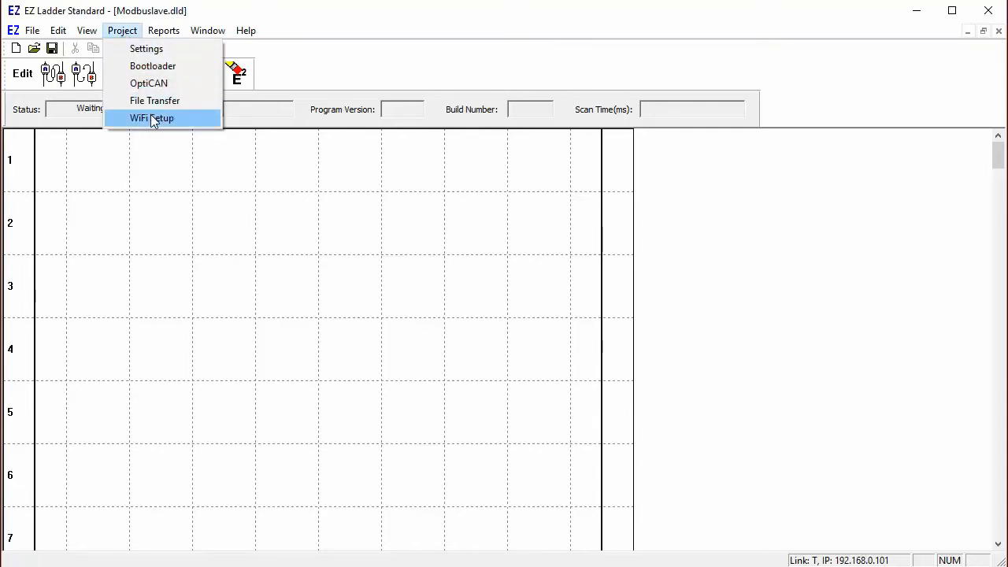
# Step: Set the WiFi module to Client mode, save it, and confirm it connects to network PLC
pyautogui.click(154, 118)
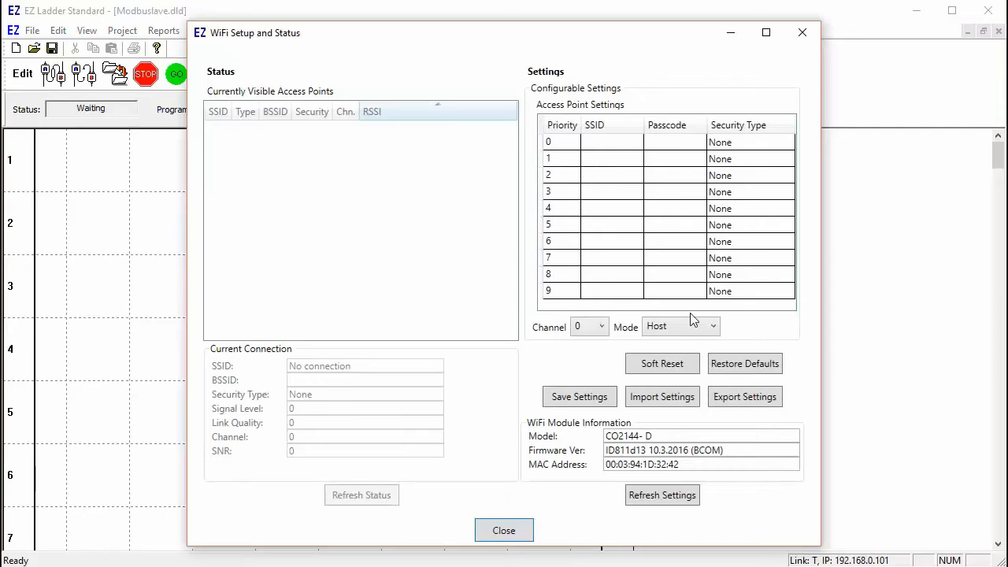
pyautogui.click(713, 327)
pyautogui.click(703, 346)
pyautogui.click(584, 396)
pyautogui.click(559, 335)
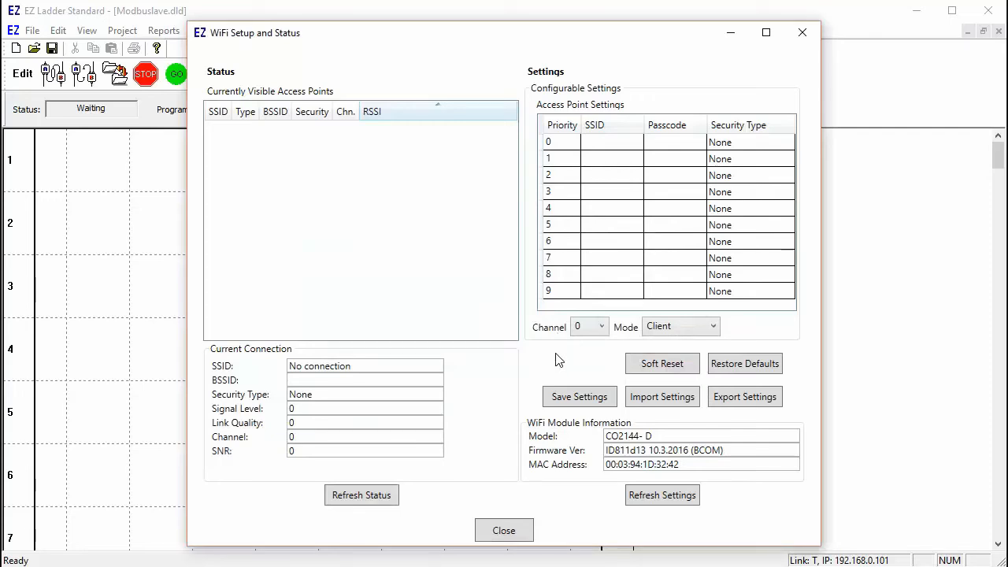
pyautogui.click(360, 495)
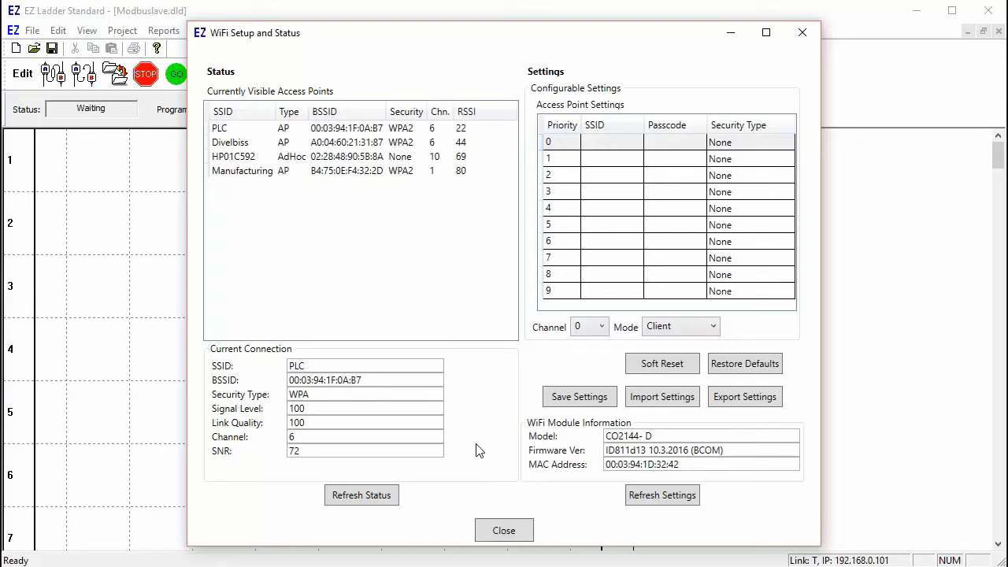
# Step: Enter the PLC network's password and try saving the WiFi settings
pyautogui.doubleClick(314, 128)
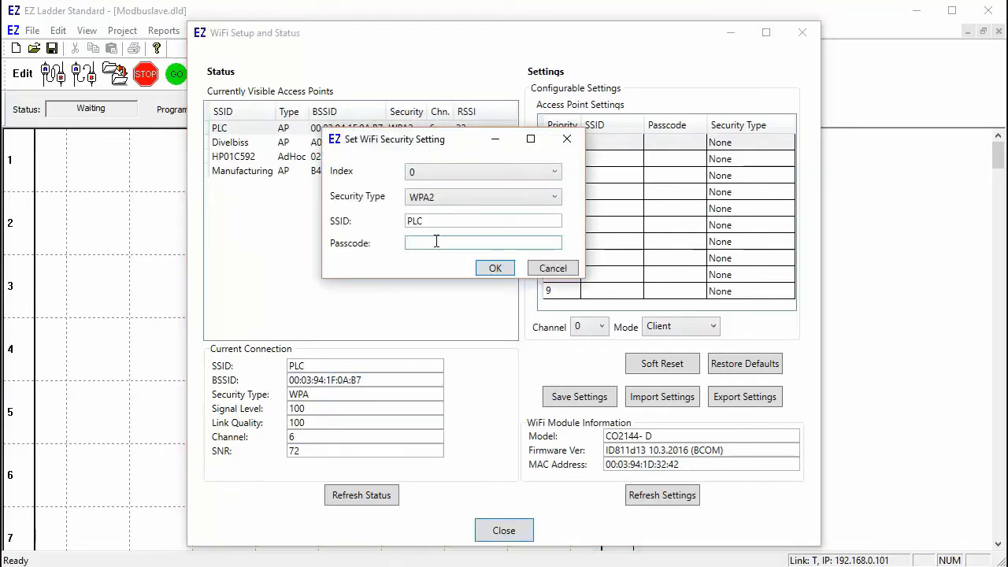
pyautogui.write('abcd1234')
pyautogui.click(490, 270)
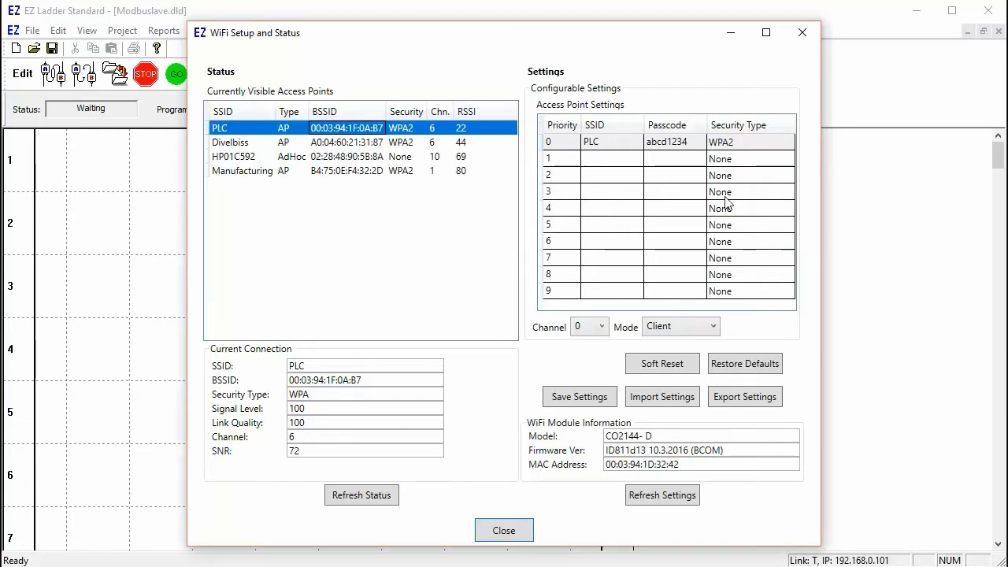
pyautogui.click(589, 403)
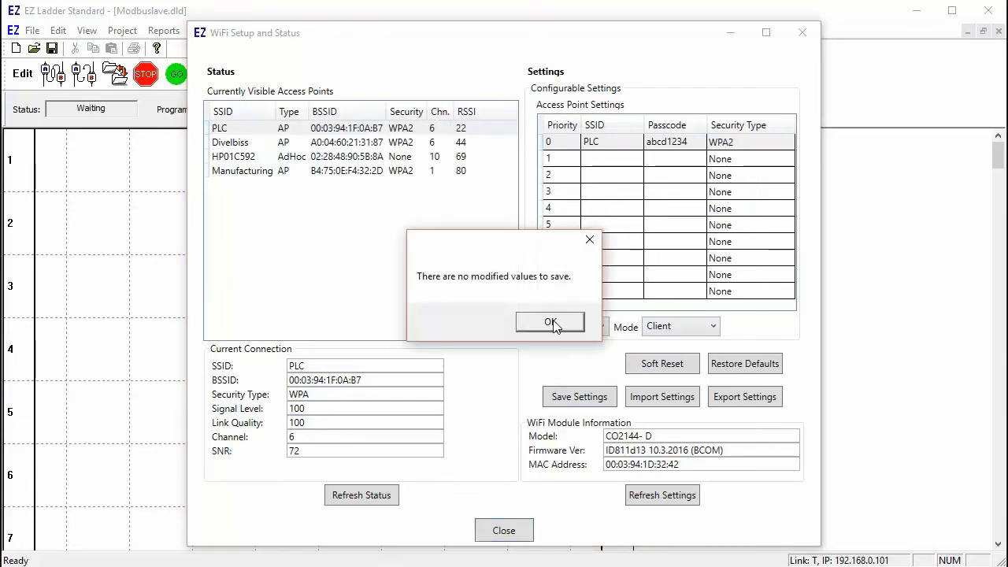
pyautogui.click(551, 323)
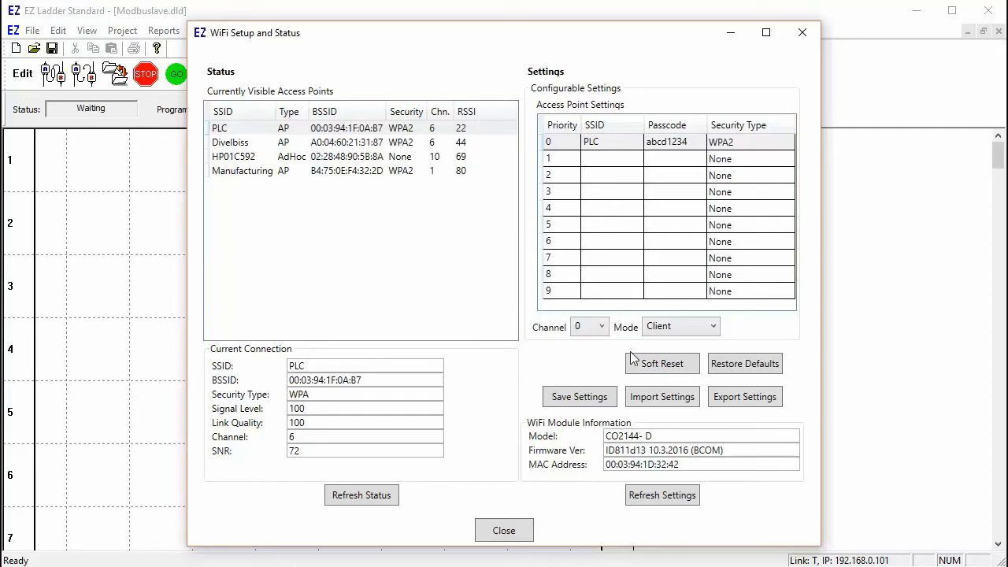
# Step: Soft-reset the WiFi module, refresh its settings and status, then close the window
pyautogui.click(652, 366)
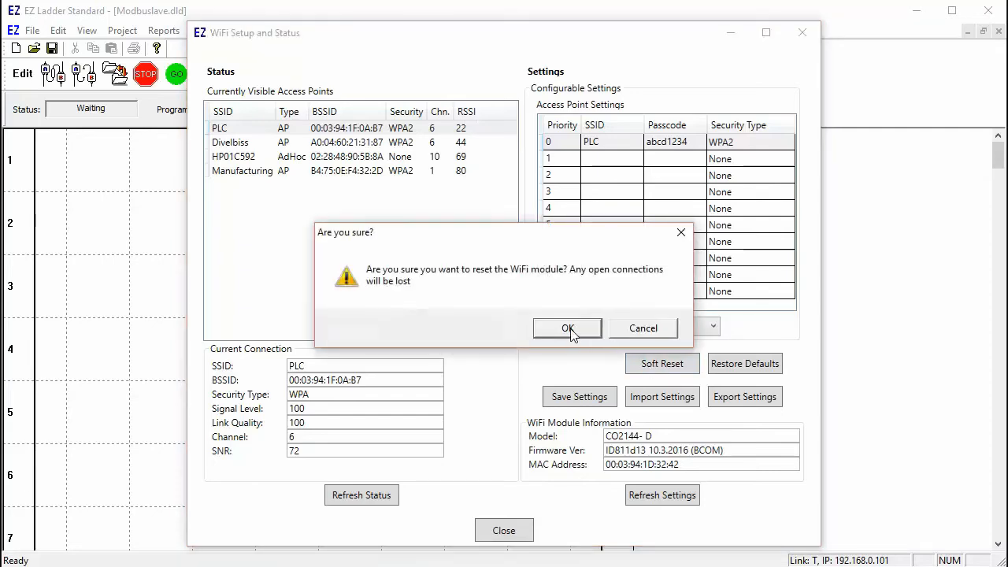
pyautogui.click(572, 328)
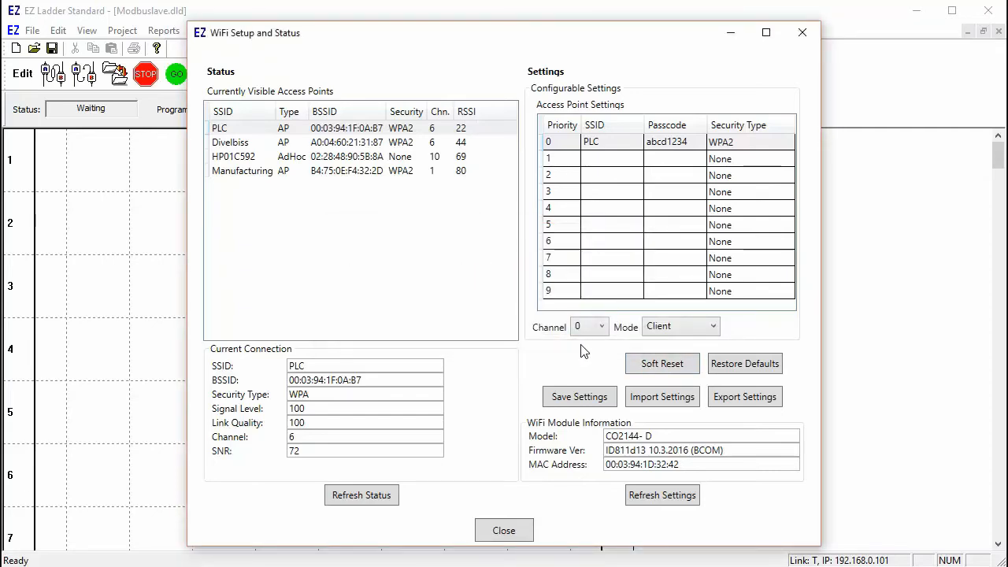
pyautogui.click(664, 494)
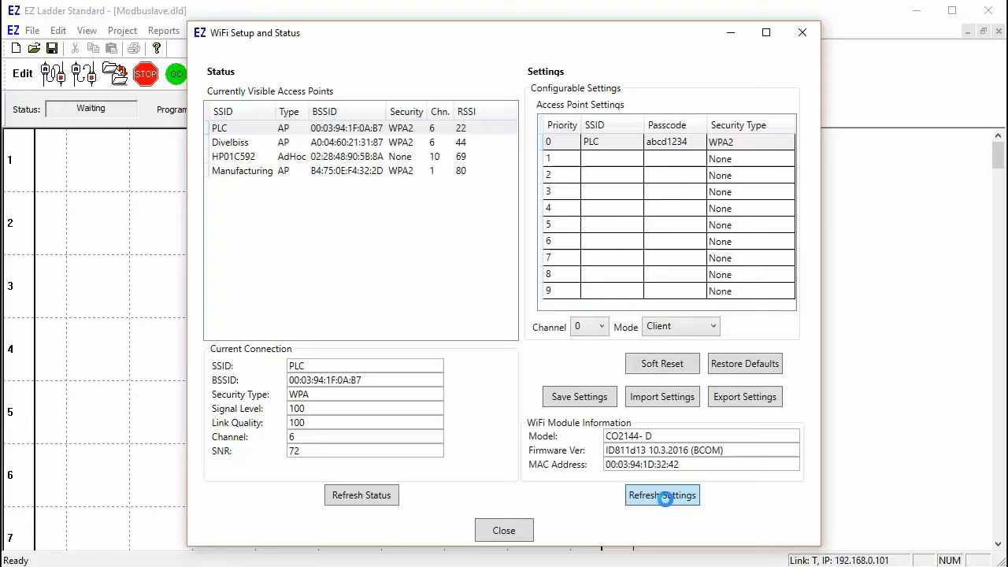
pyautogui.click(365, 496)
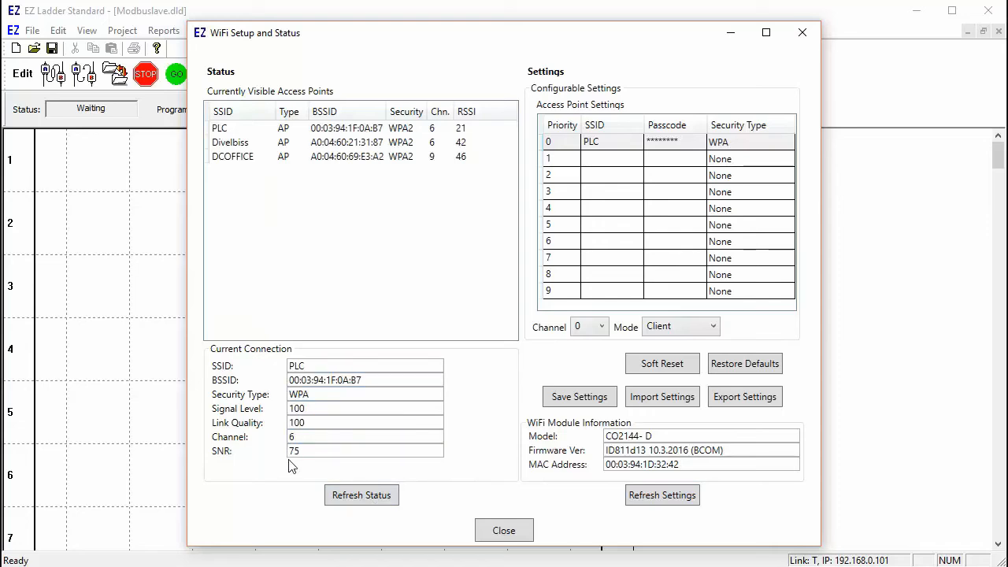
pyautogui.click(511, 532)
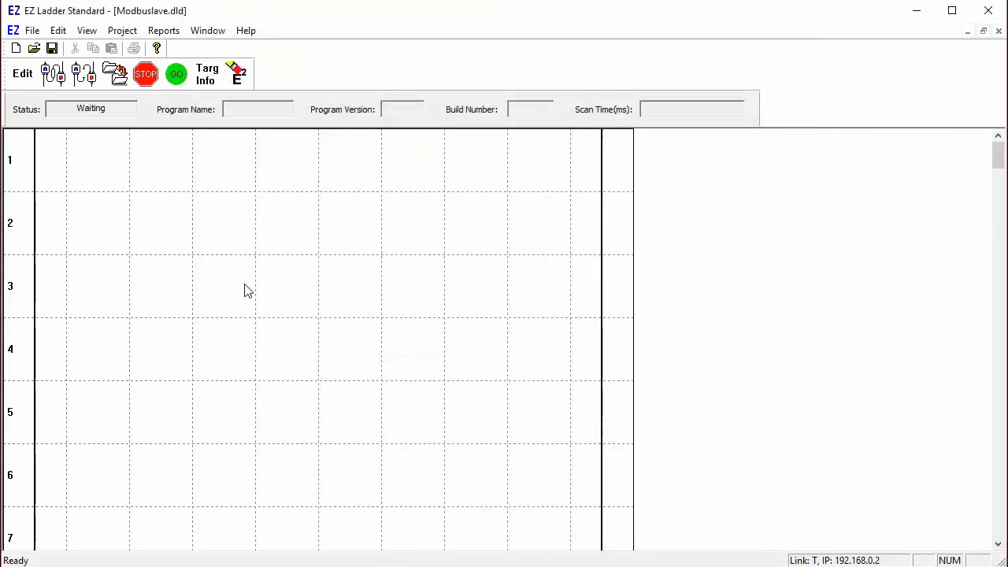
# Step: In edit mode, start a new integer variable named Pressure for rung 4
pyautogui.click(19, 75)
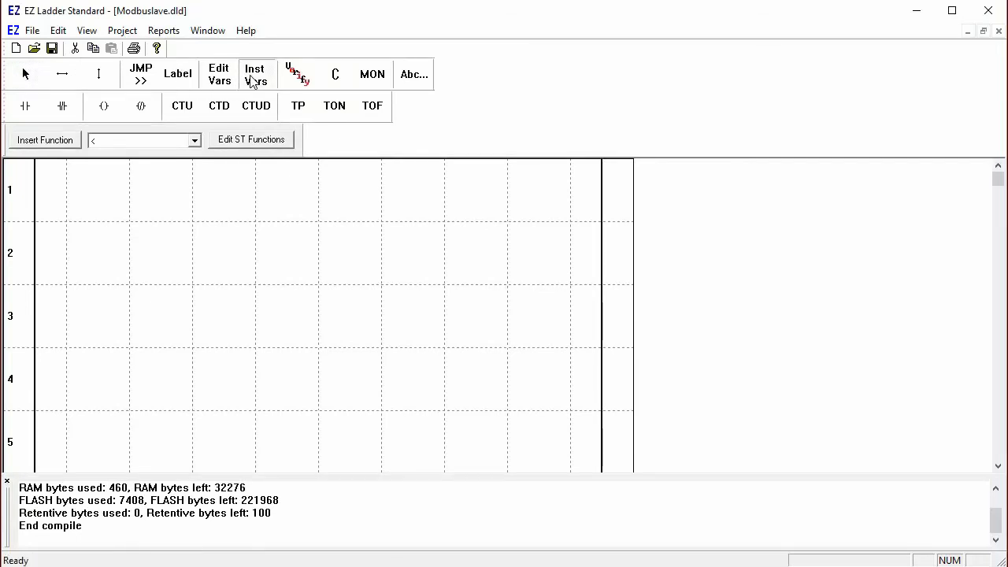
pyautogui.click(293, 370)
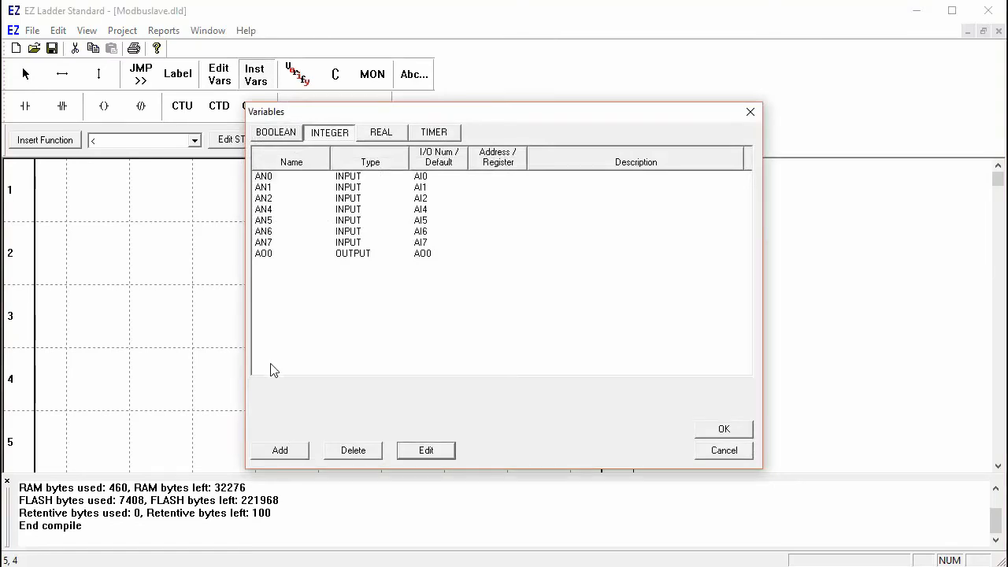
pyautogui.click(280, 453)
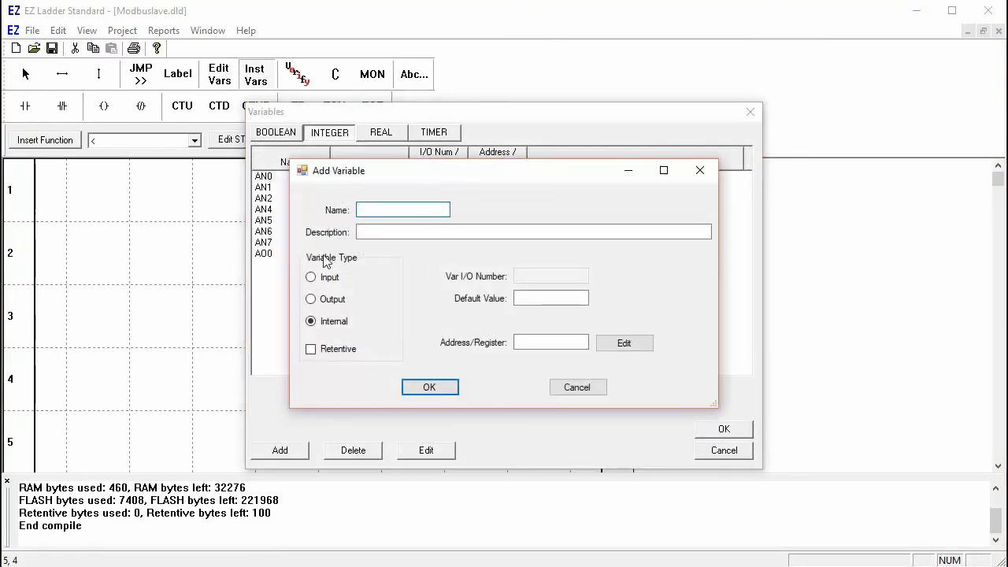
pyautogui.write('Pressure')
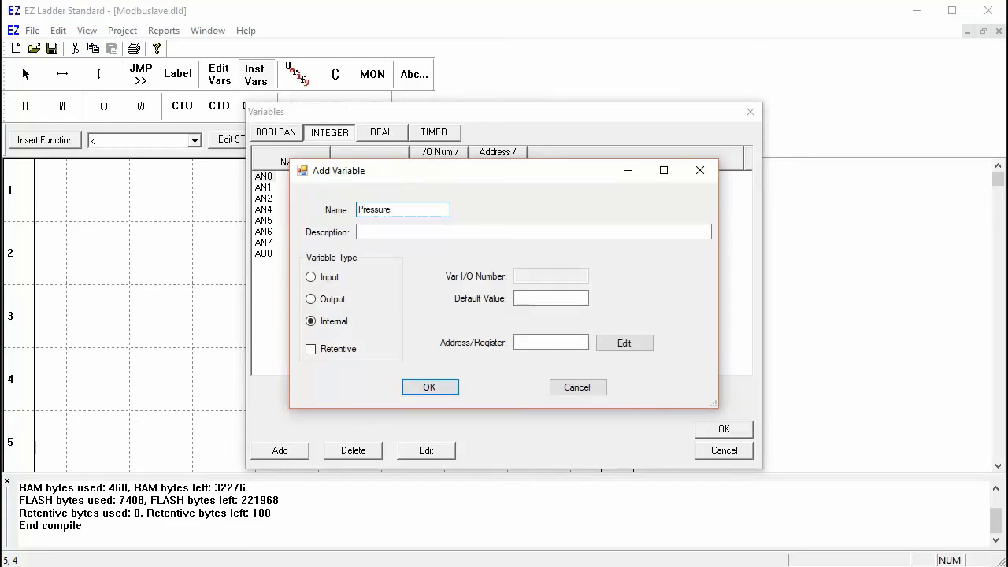
# Step: Map Pressure to Modbus holding register MB_HR_1 and place it on rung 4
pyautogui.click(624, 343)
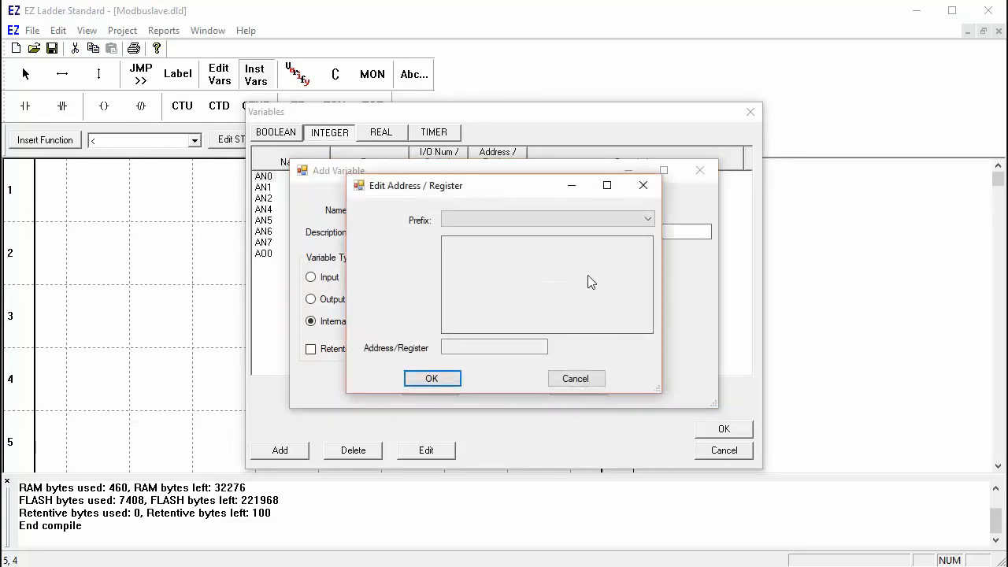
pyautogui.click(596, 220)
pyautogui.click(596, 232)
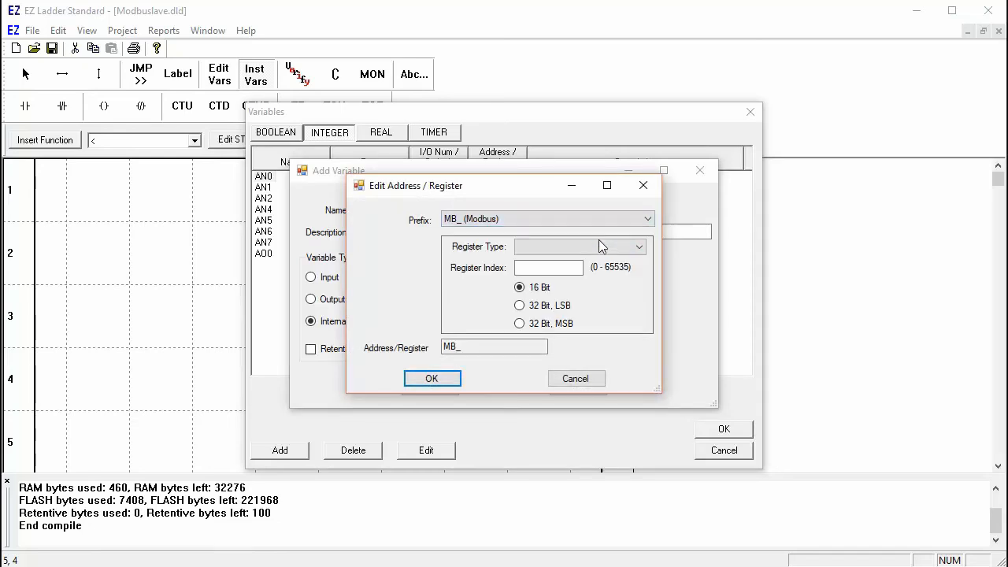
pyautogui.click(600, 245)
pyautogui.click(599, 271)
pyautogui.click(562, 268)
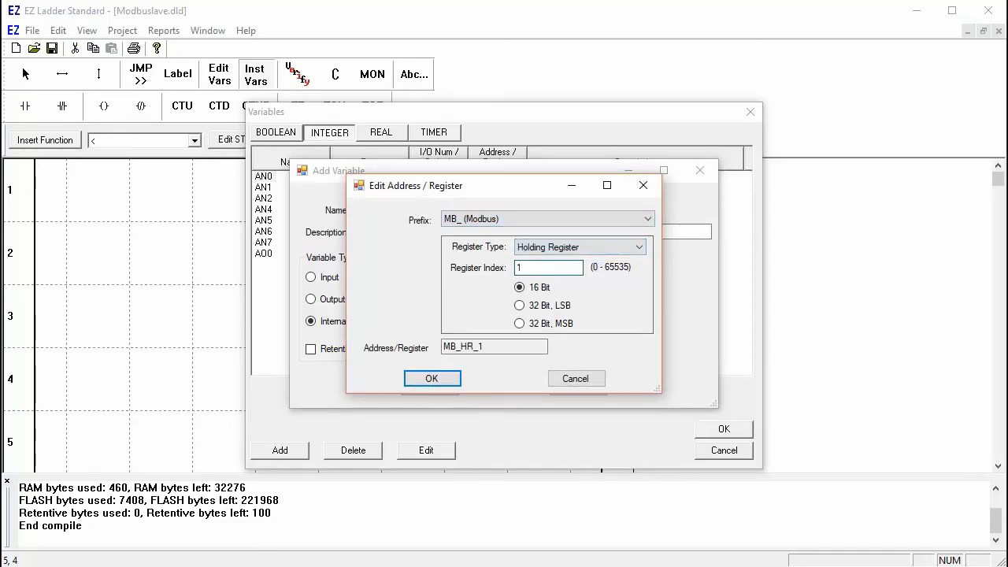
pyautogui.click(445, 379)
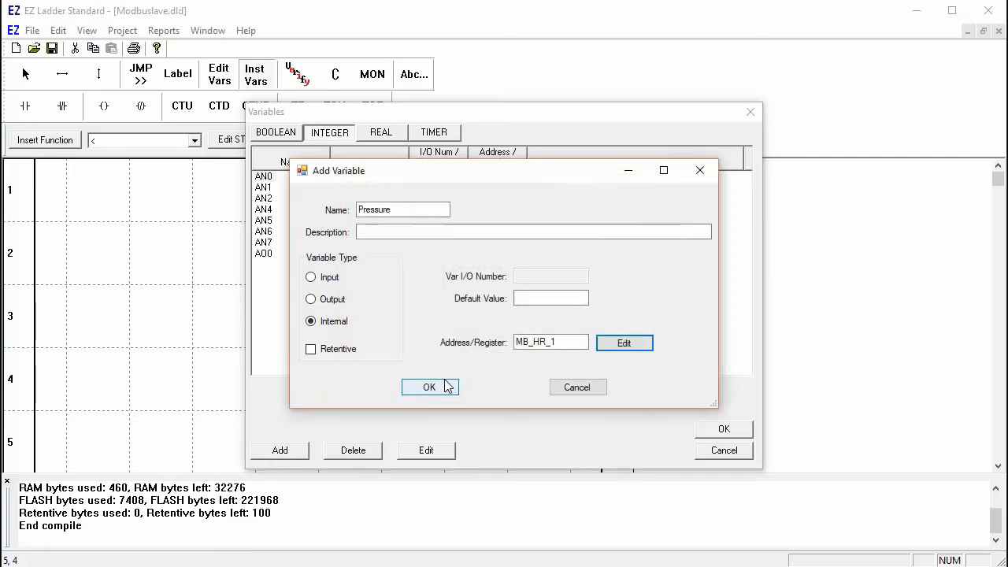
pyautogui.click(446, 385)
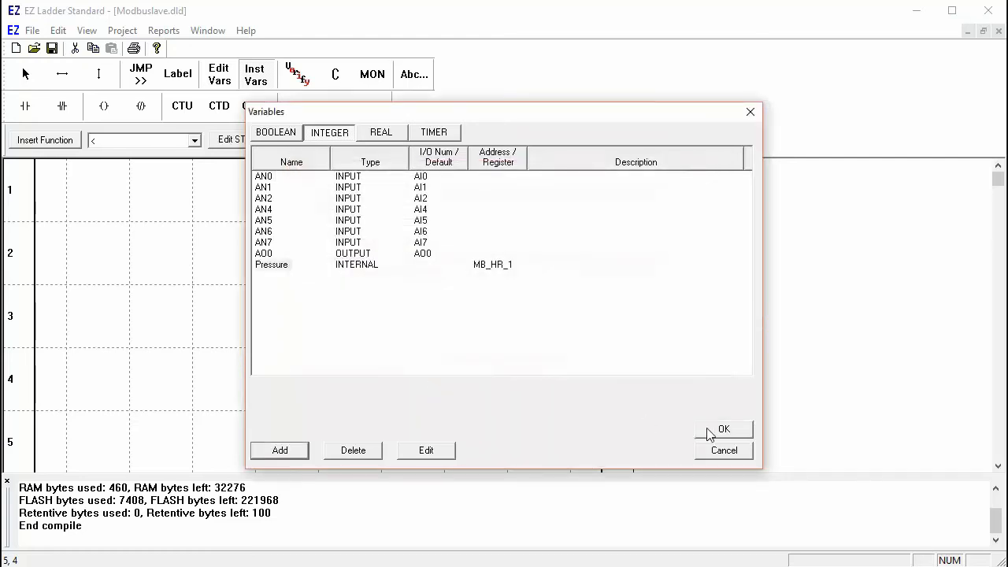
pyautogui.click(707, 432)
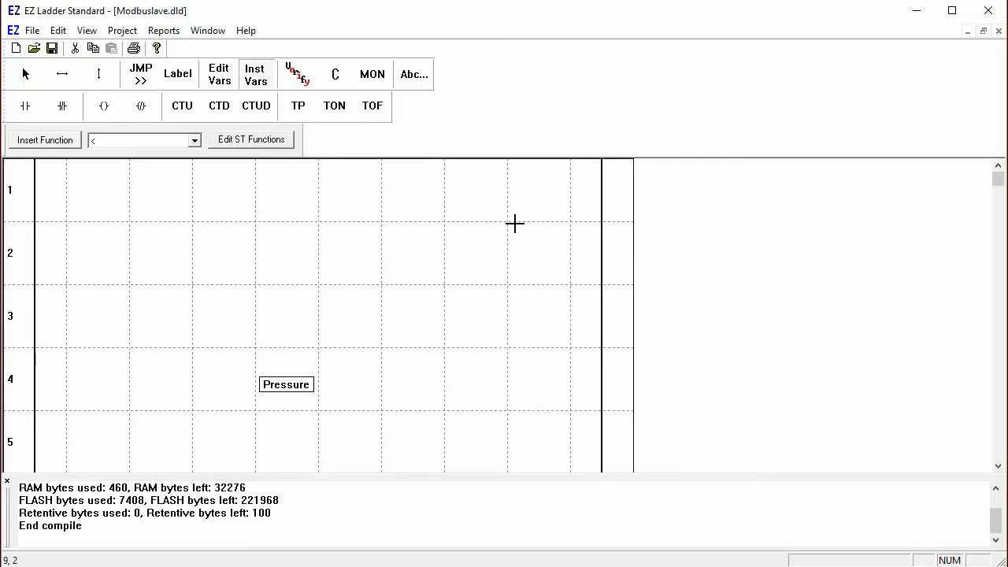
# Step: Save and compile Modbuslave.dld, download it to the connected PLC, then enter the Bootloader
pyautogui.click(337, 71)
pyautogui.click(437, 324)
pyautogui.click(373, 74)
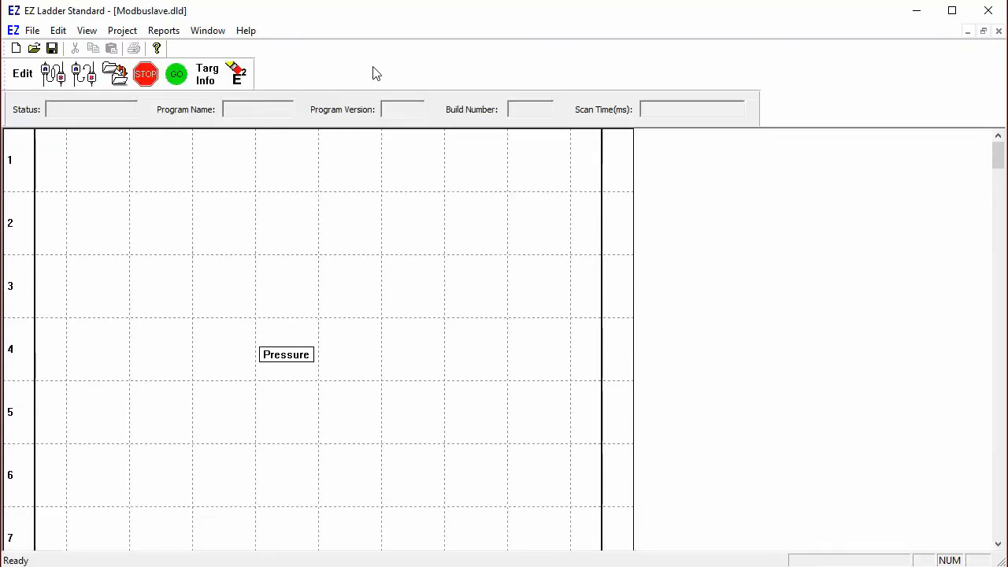
pyautogui.click(52, 74)
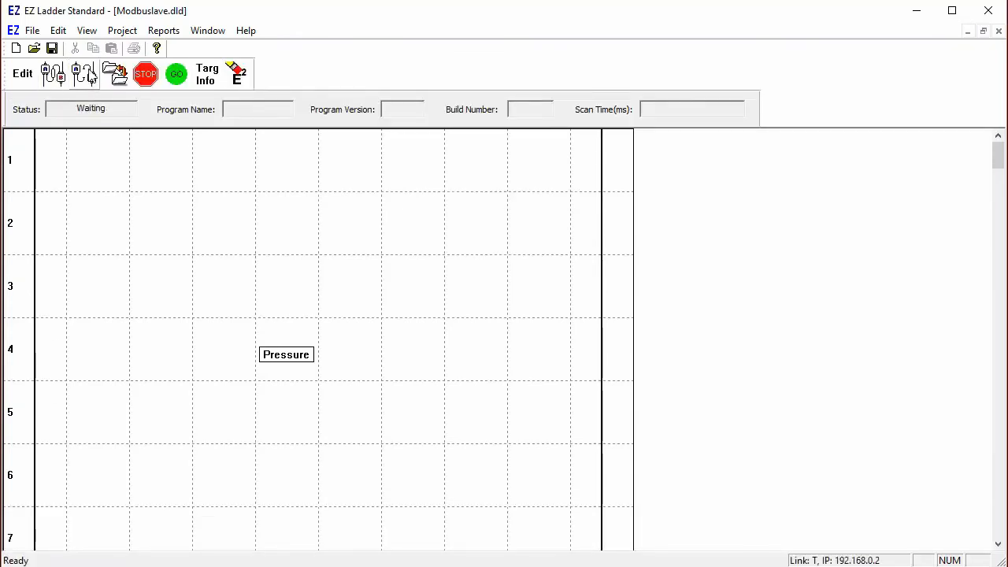
pyautogui.click(116, 75)
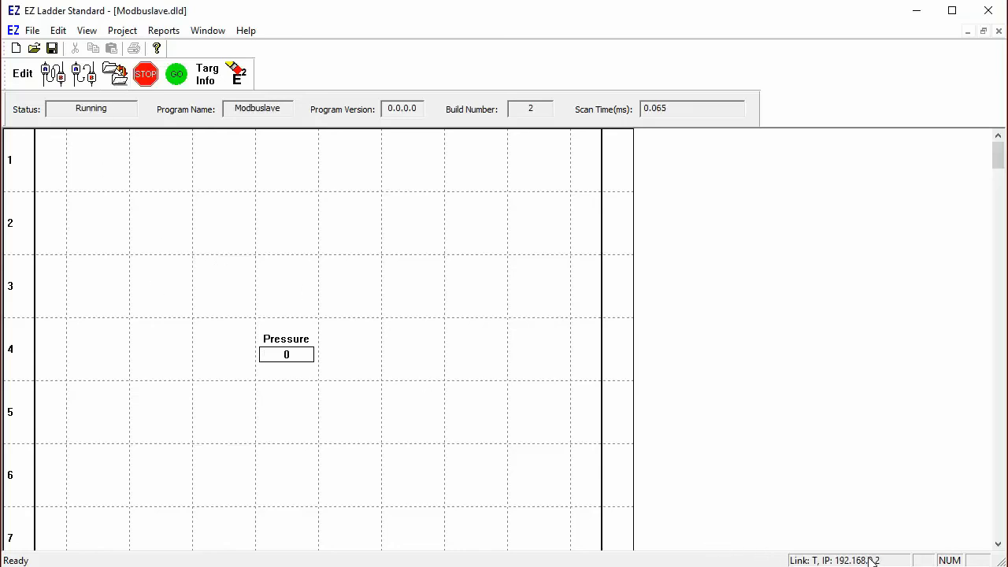
pyautogui.click(127, 32)
pyautogui.click(140, 68)
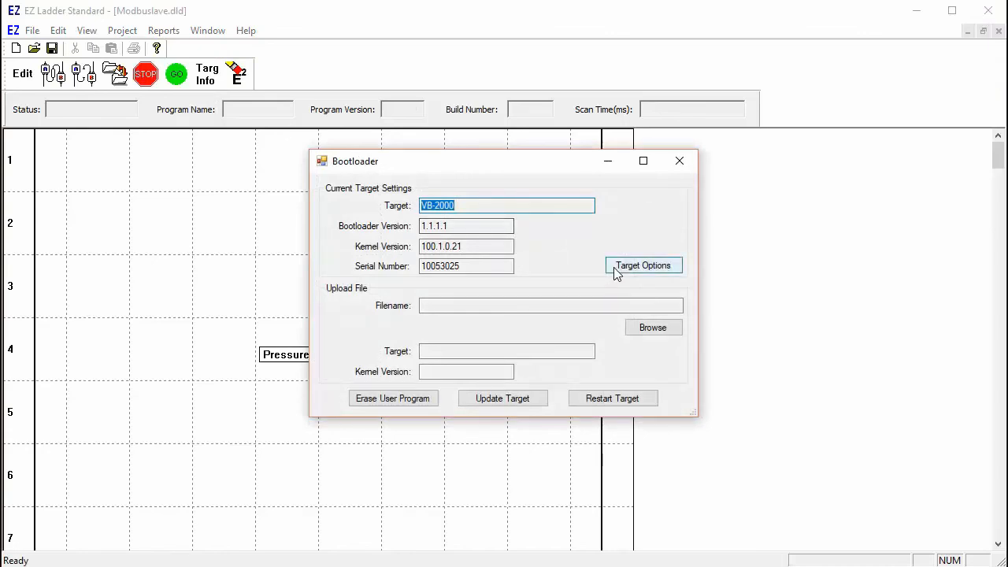
# Step: Enable DHCP with IP v4 Auto Config kept on in the Ethernet target options, then restart the target
pyautogui.click(616, 270)
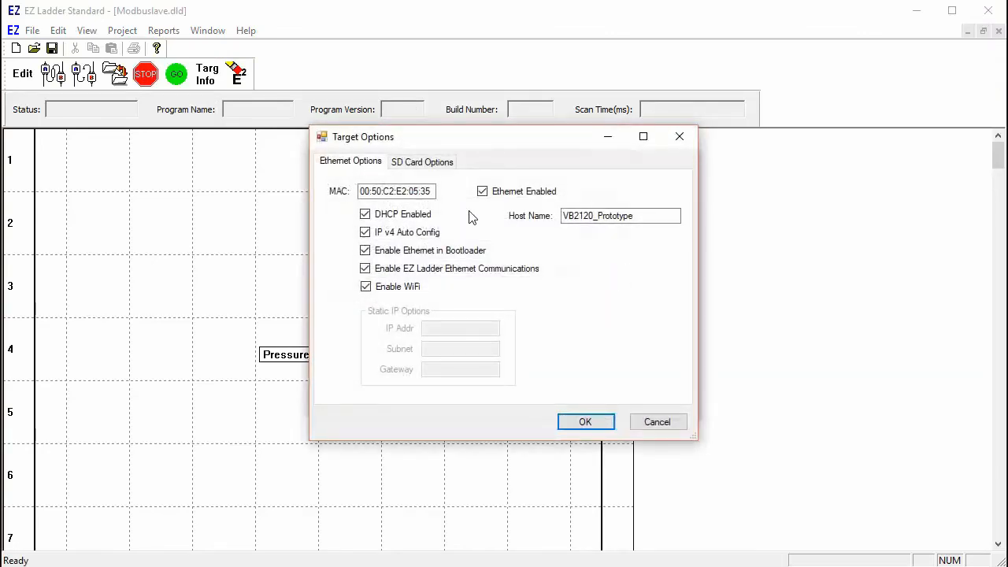
pyautogui.click(365, 217)
pyautogui.click(365, 233)
pyautogui.click(365, 233)
pyautogui.click(433, 166)
pyautogui.click(367, 165)
pyautogui.click(585, 422)
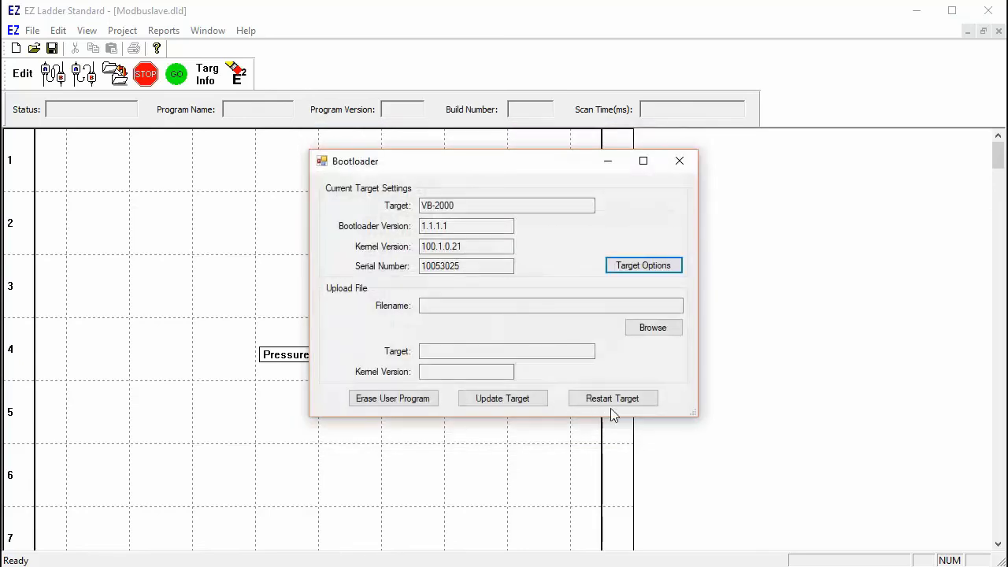
pyautogui.click(599, 399)
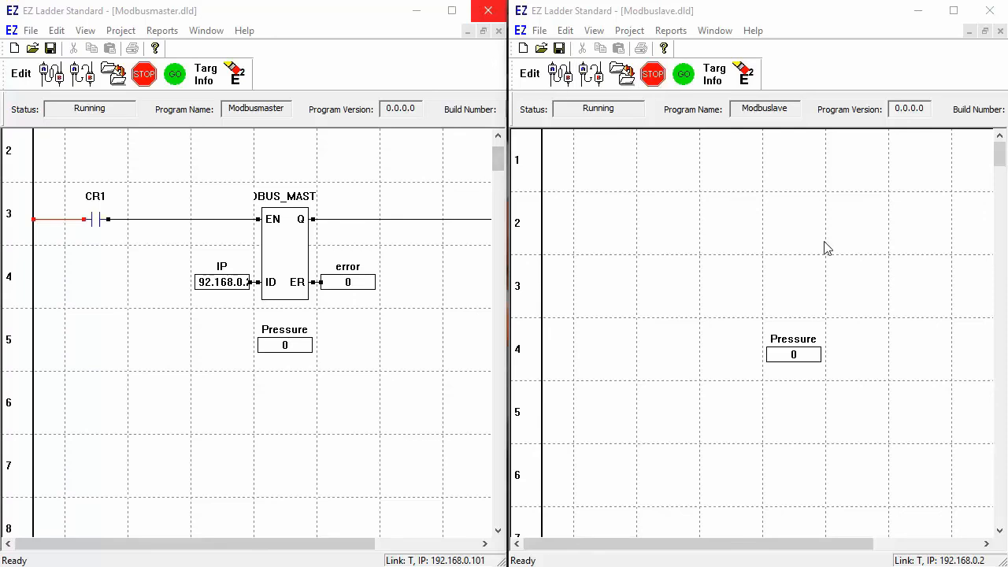
# Step: Set the slave's Pressure value to 25
pyautogui.doubleClick(794, 355)
pyautogui.write('25')
pyautogui.click(719, 336)
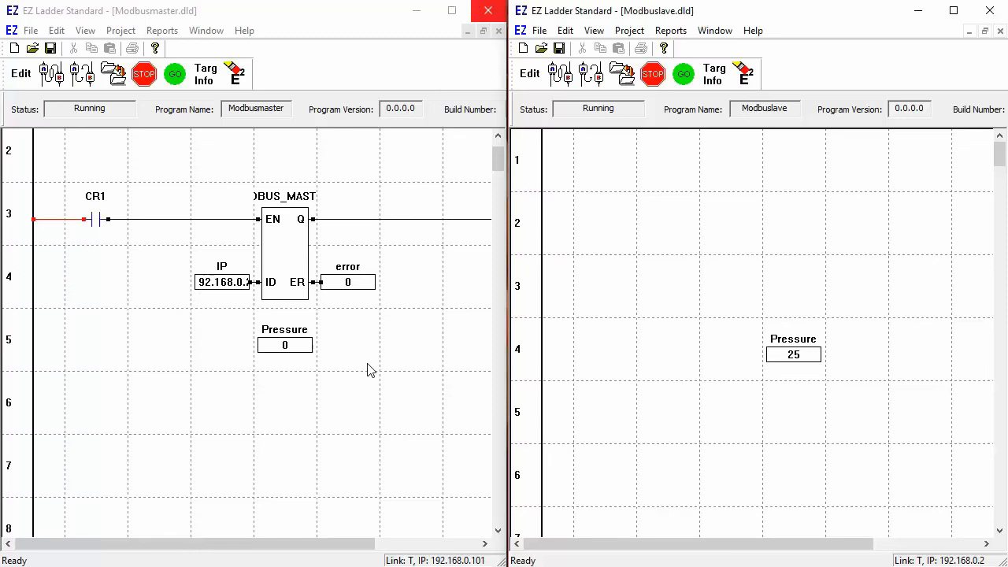
# Step: Pulse the master's CR1 to 1 then 0 so its Pressure reads 25
pyautogui.click(98, 224)
pyautogui.doubleClick(98, 225)
pyautogui.write('1')
pyautogui.press('Return')
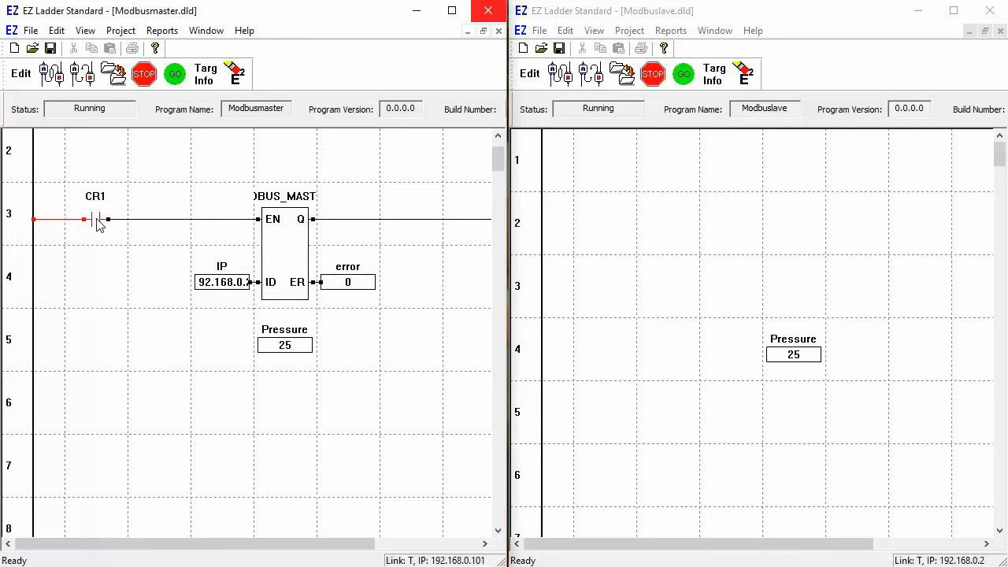
pyautogui.doubleClick(98, 225)
pyautogui.write('0')
pyautogui.press('Return')
# Step: Change the slave's Pressure value to 35
pyautogui.click(792, 357)
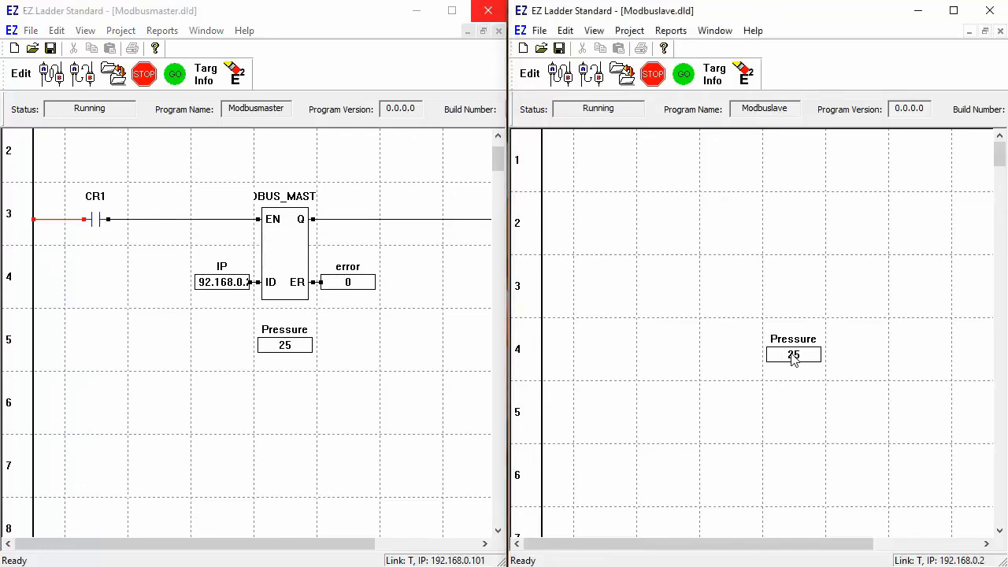
pyautogui.doubleClick(793, 357)
pyautogui.write('35')
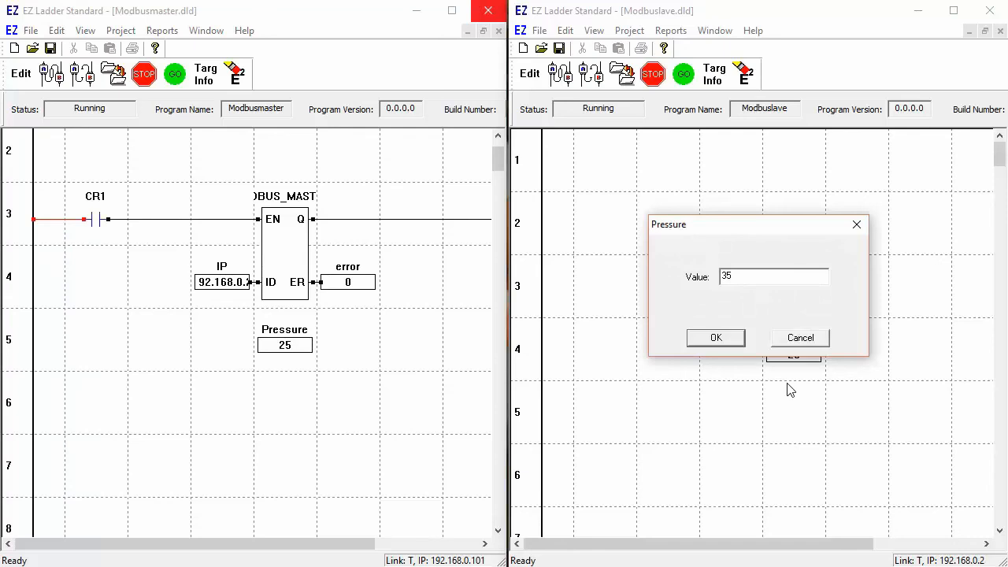
pyautogui.click(716, 340)
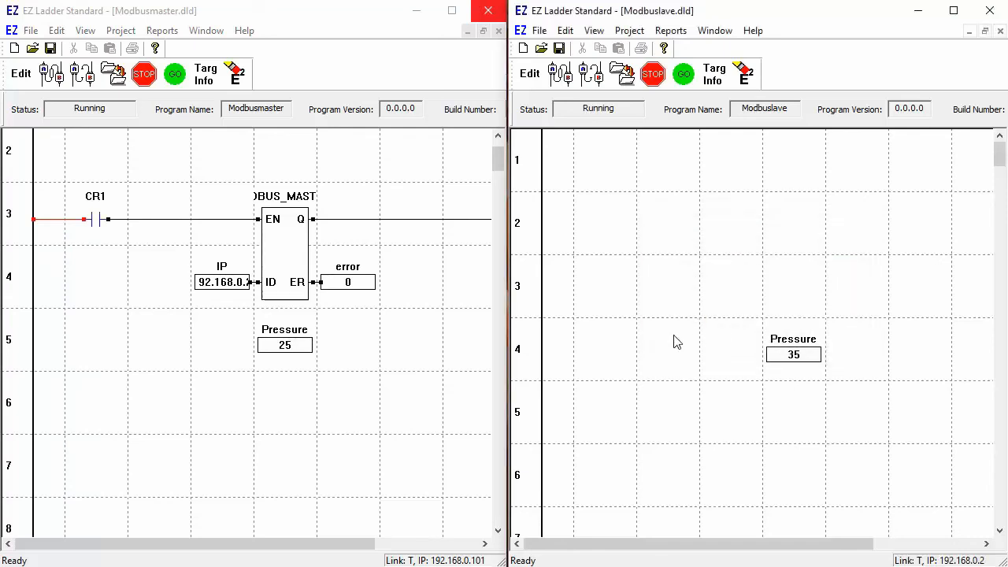
# Step: Toggle the master's CR1 to 1 and back to 0 to read Pressure 35
pyautogui.doubleClick(95, 223)
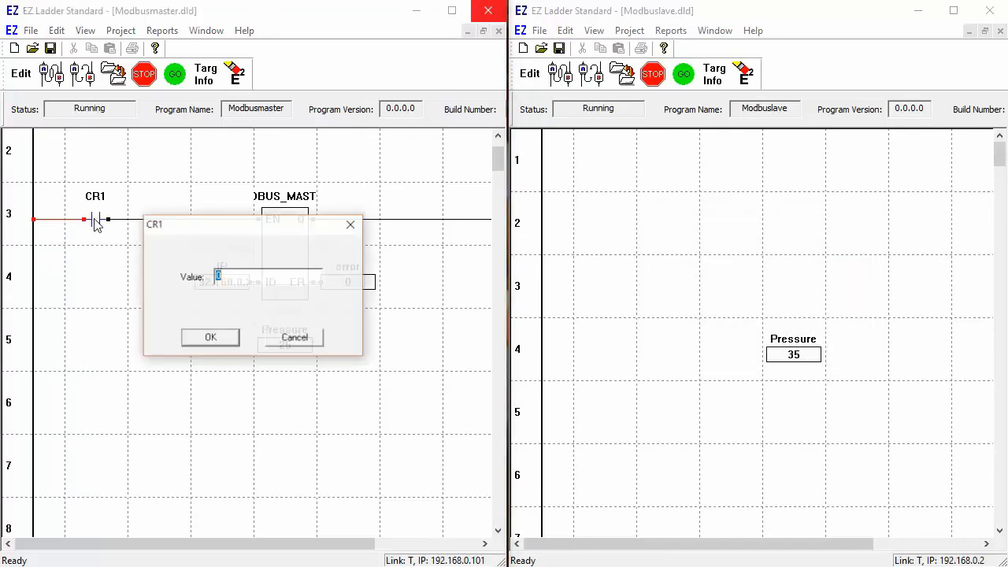
pyautogui.write('1')
pyautogui.press('Return')
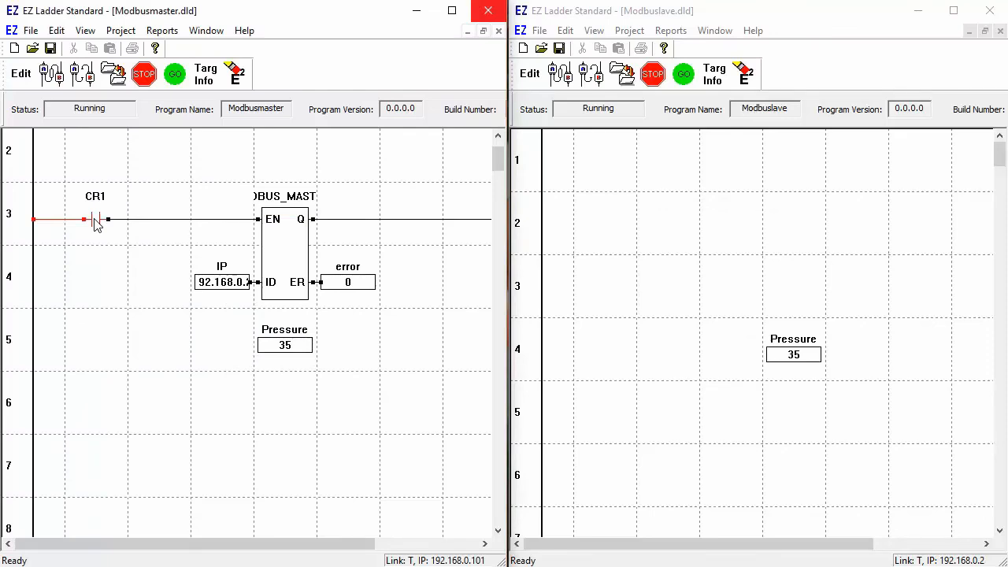
pyautogui.doubleClick(95, 224)
pyautogui.write('0')
pyautogui.press('Return')
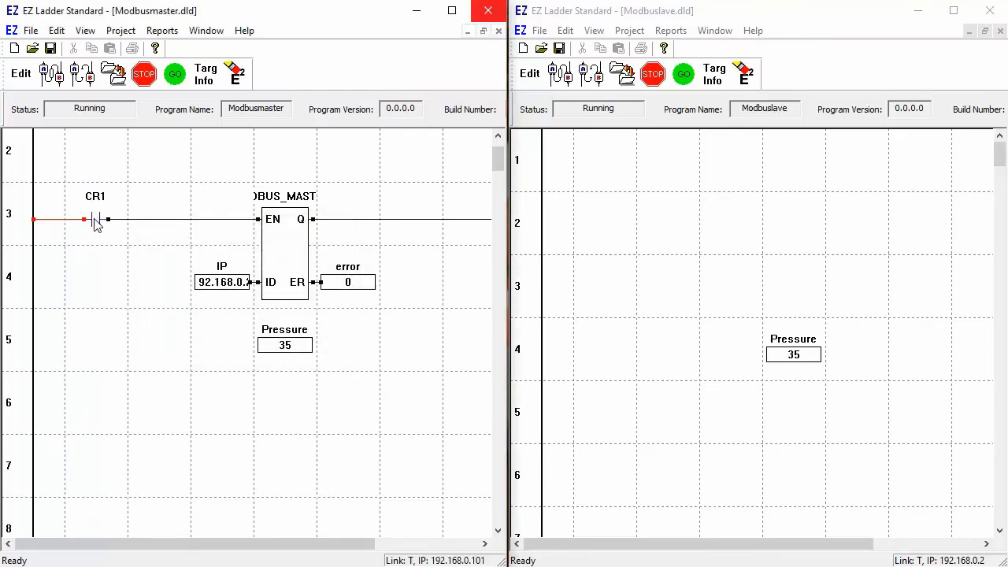